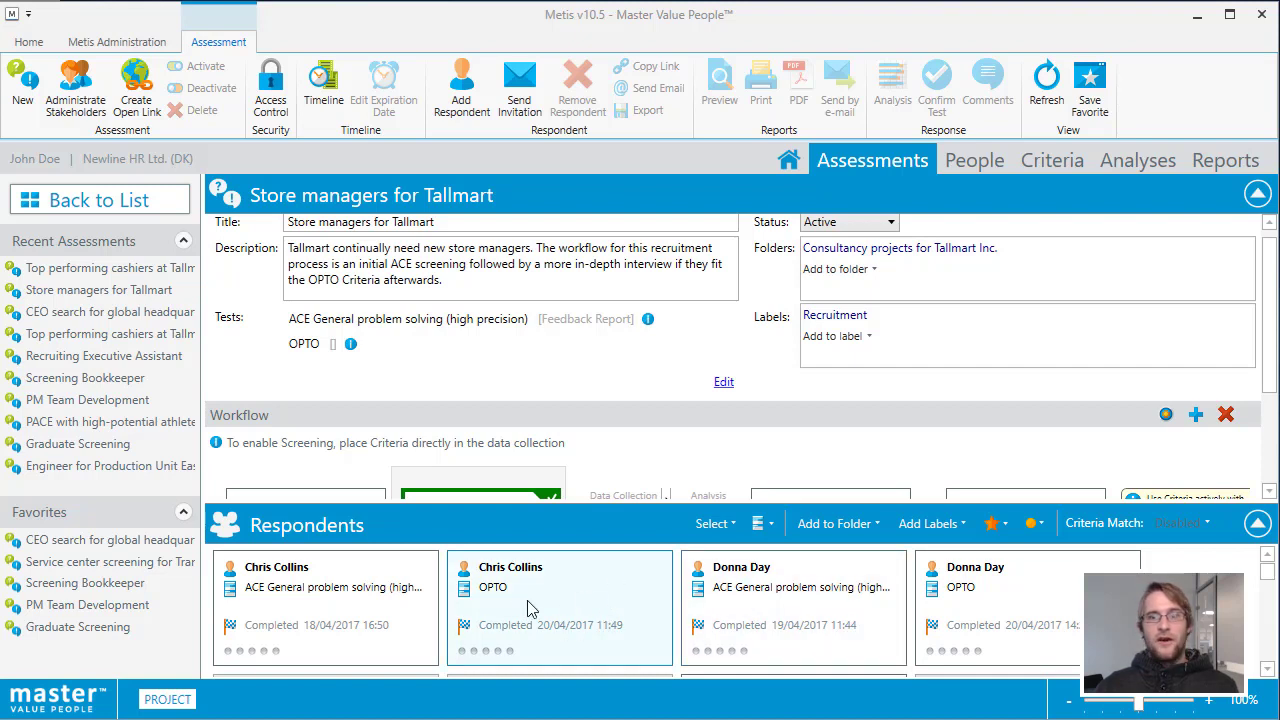
Select the first four responses in the Recruiting Executive Assistant assessment and give them a response rating of three
click(509, 652)
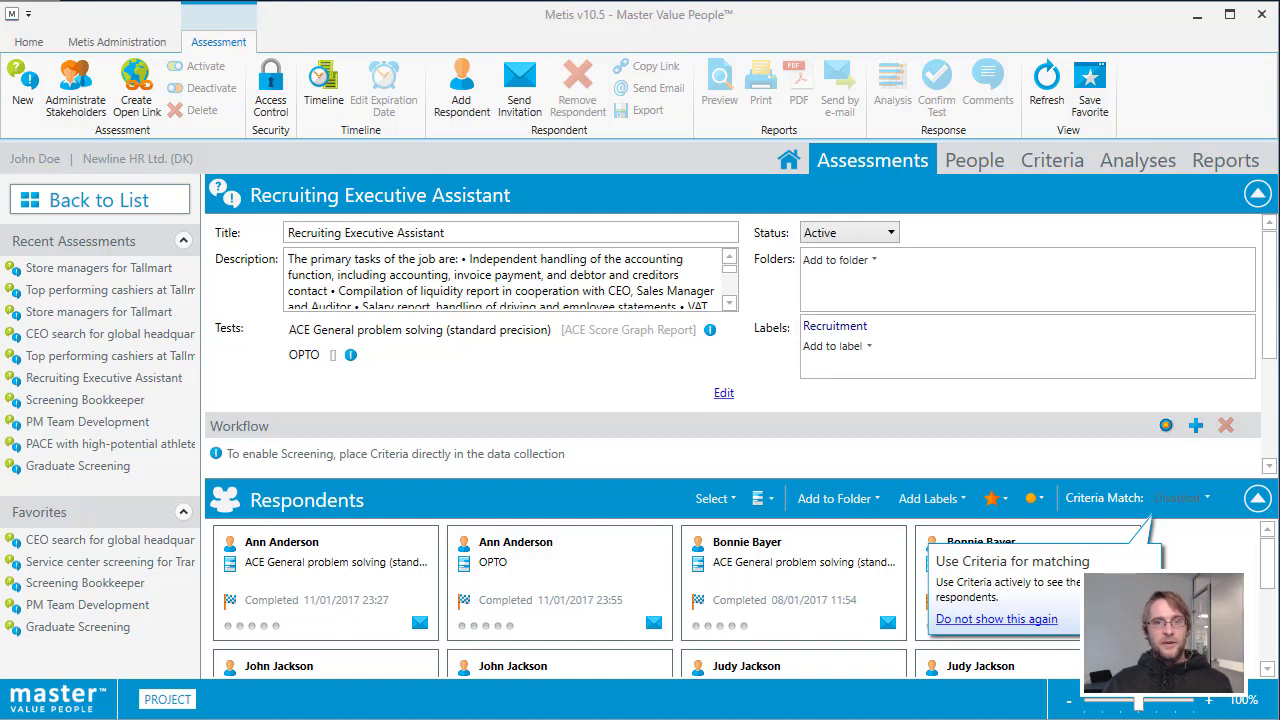
click(765, 553)
key(shift+Left)
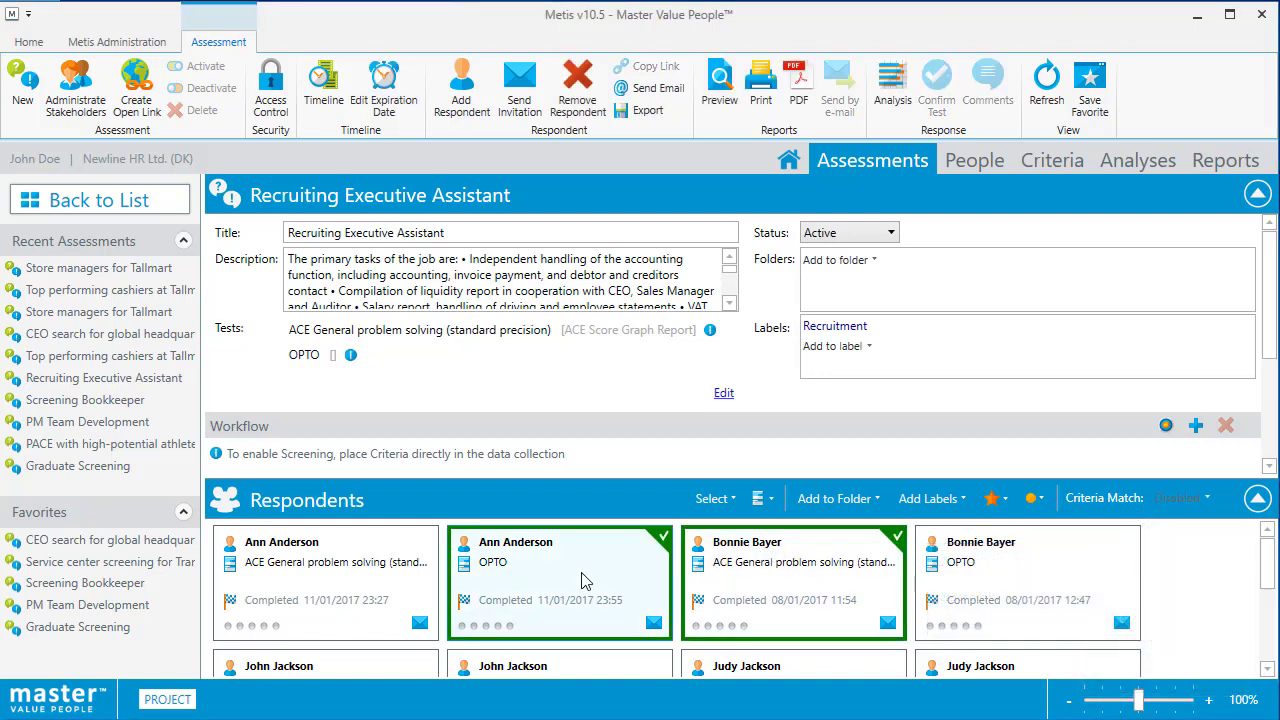
key(shift+Left)
ctrl+click(1078, 576)
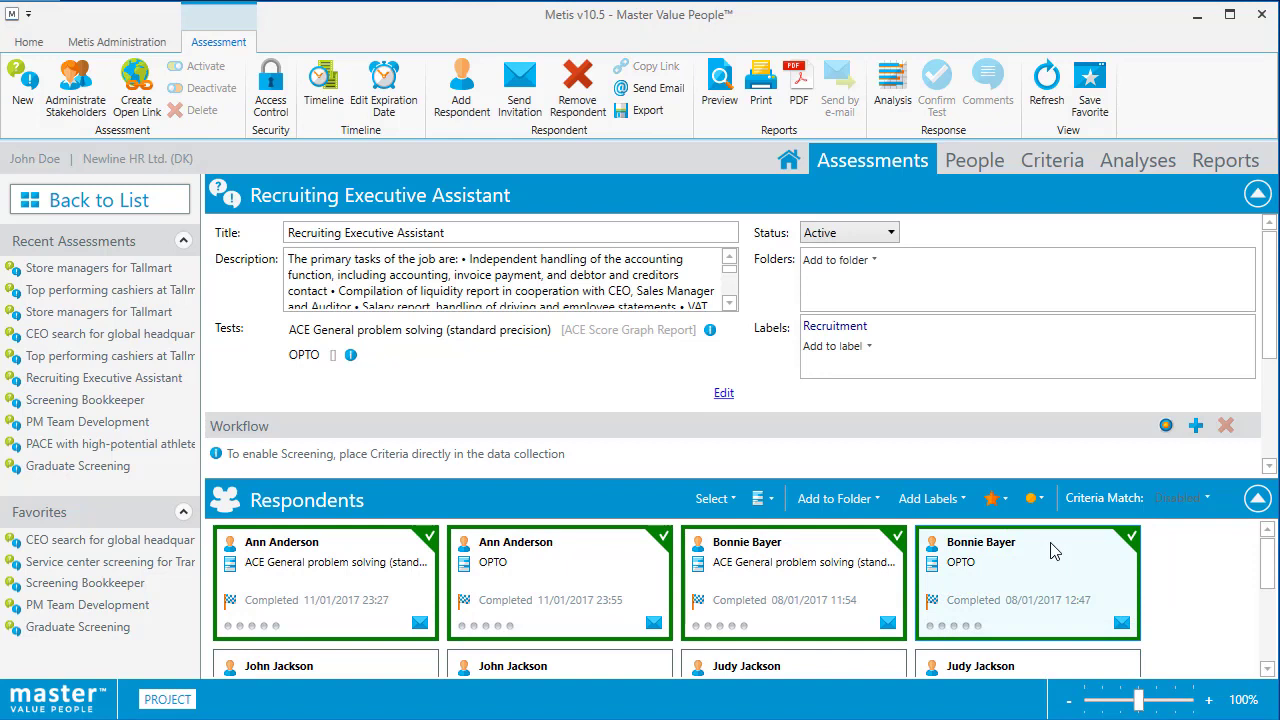
click(1037, 497)
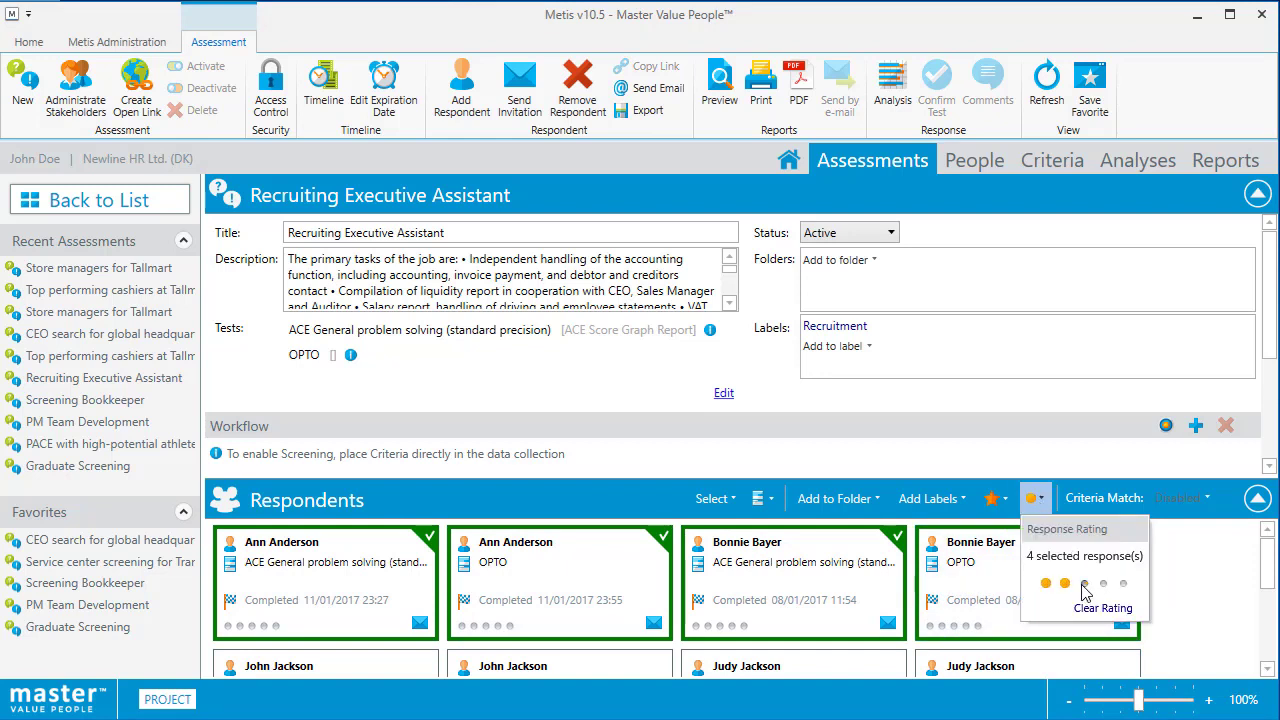
click(1083, 584)
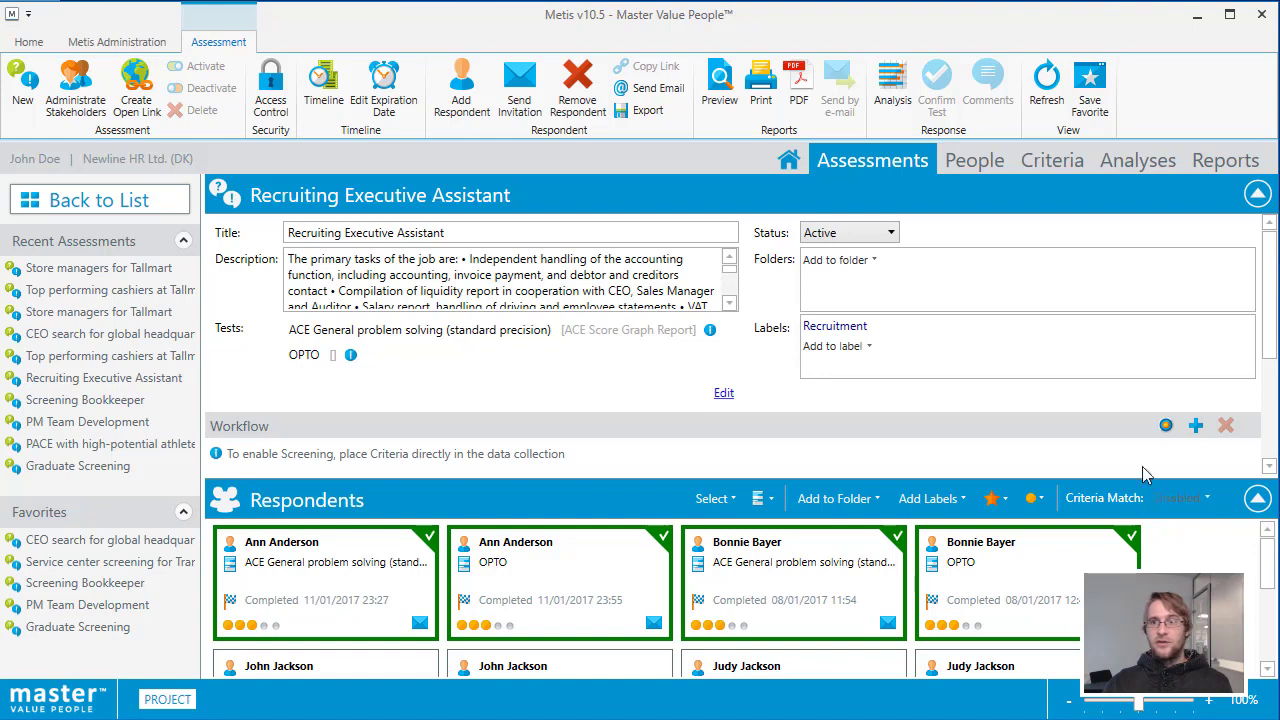
Apply a people rating to the four selected responses and set the first respondent's profile rating to four stars
click(1004, 500)
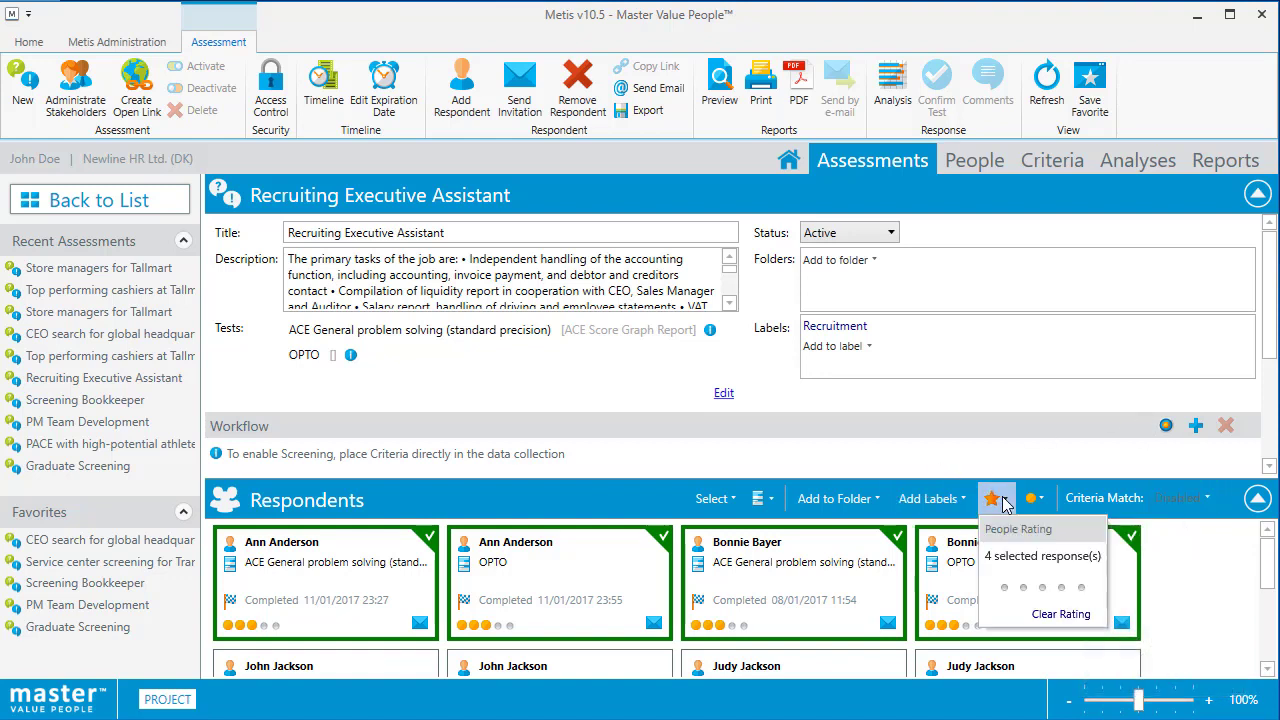
click(1043, 590)
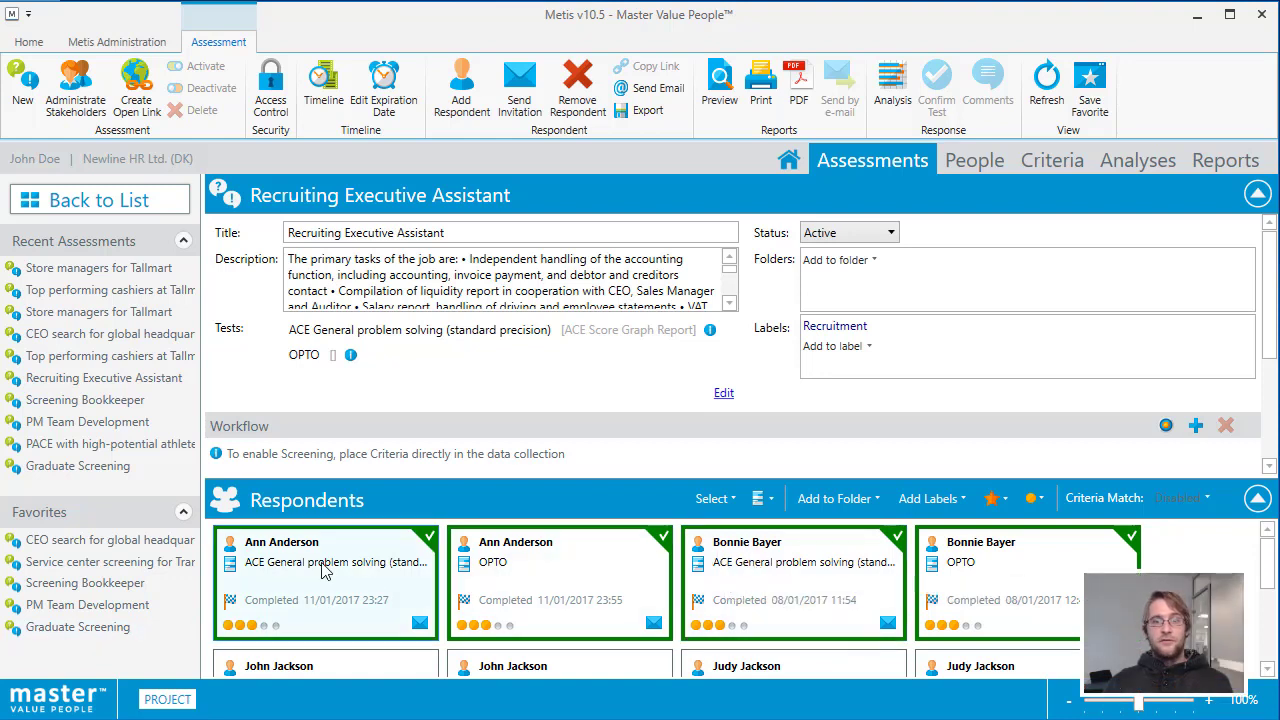
double_click(283, 567)
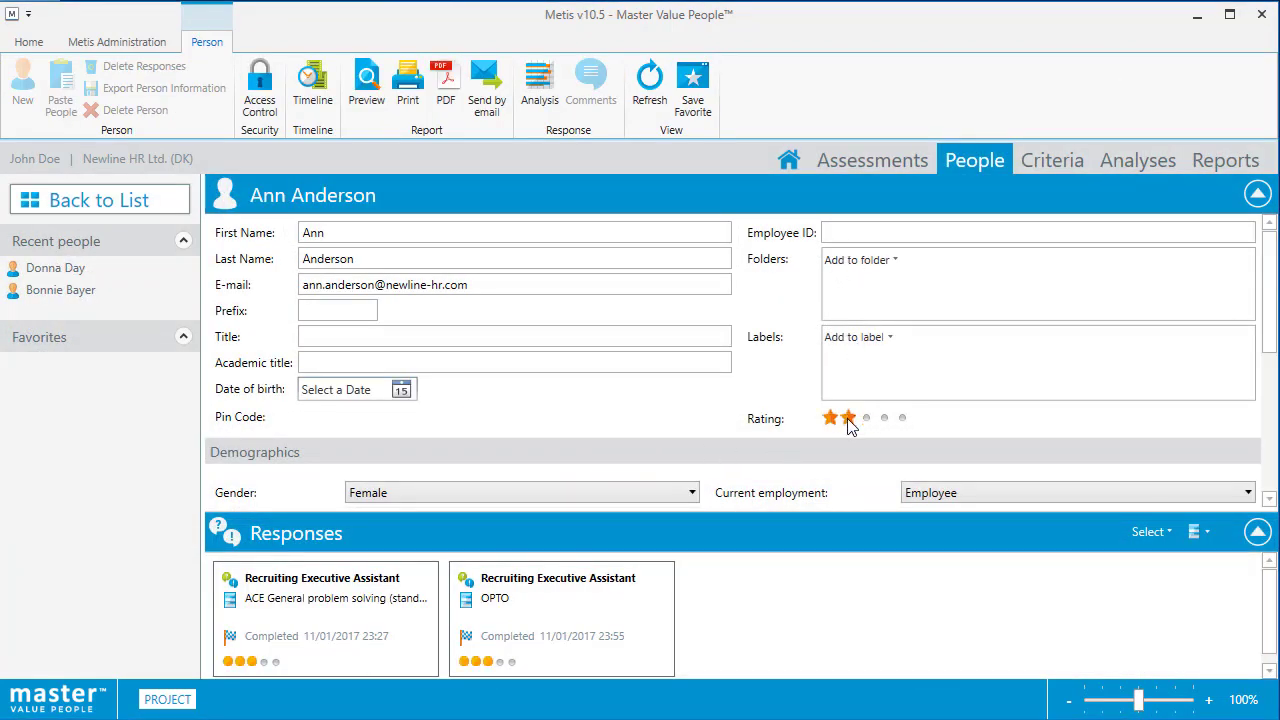
click(884, 418)
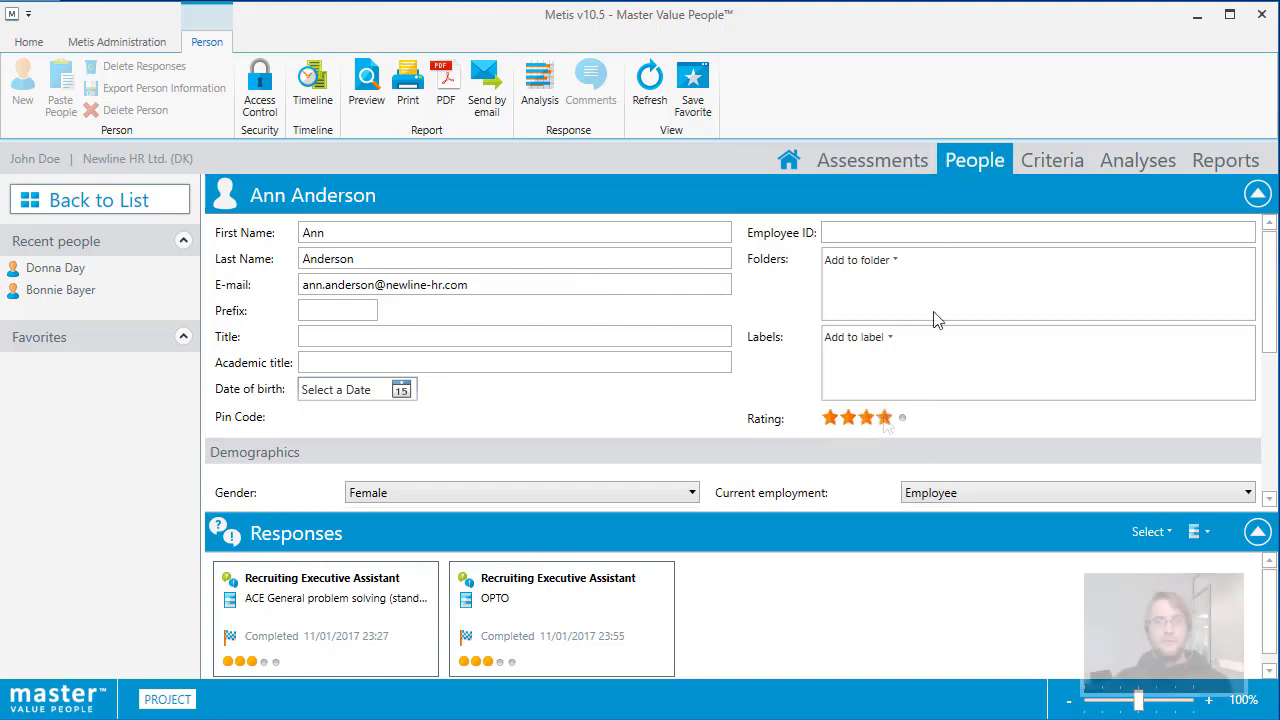
Filter the full people list by rating, raising the minimum one star at a time from one to five
click(968, 158)
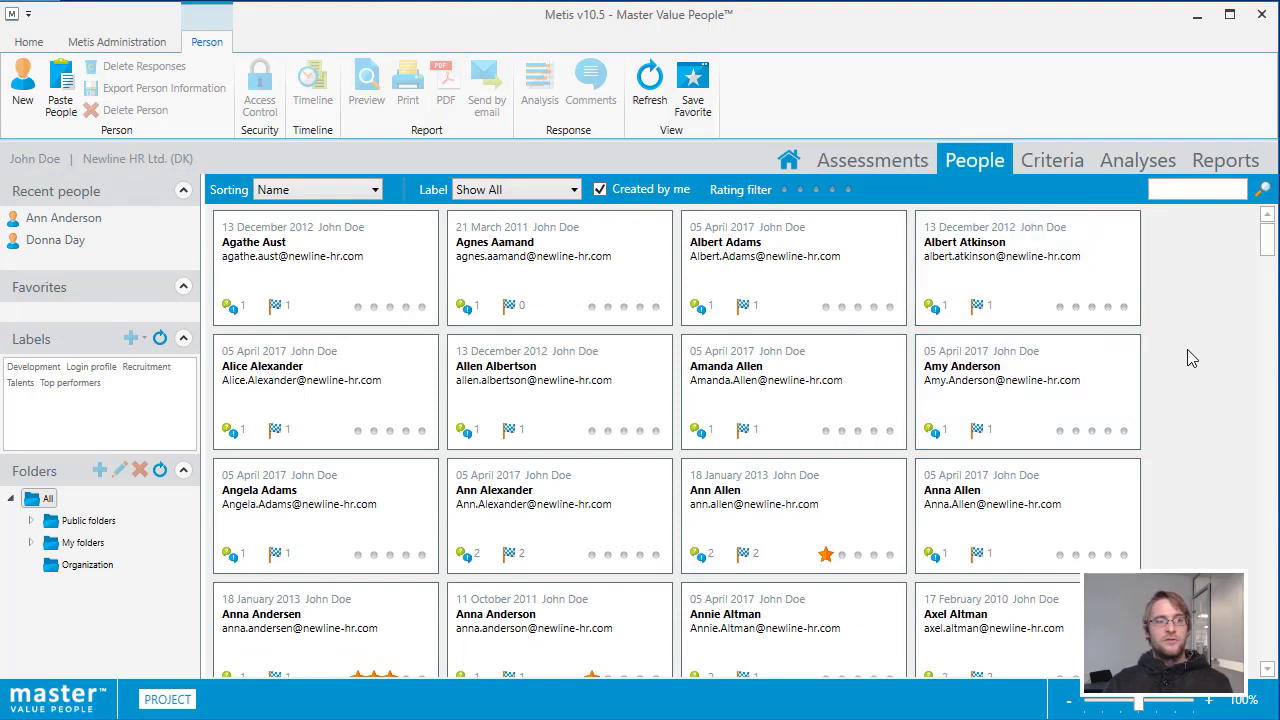
click(787, 189)
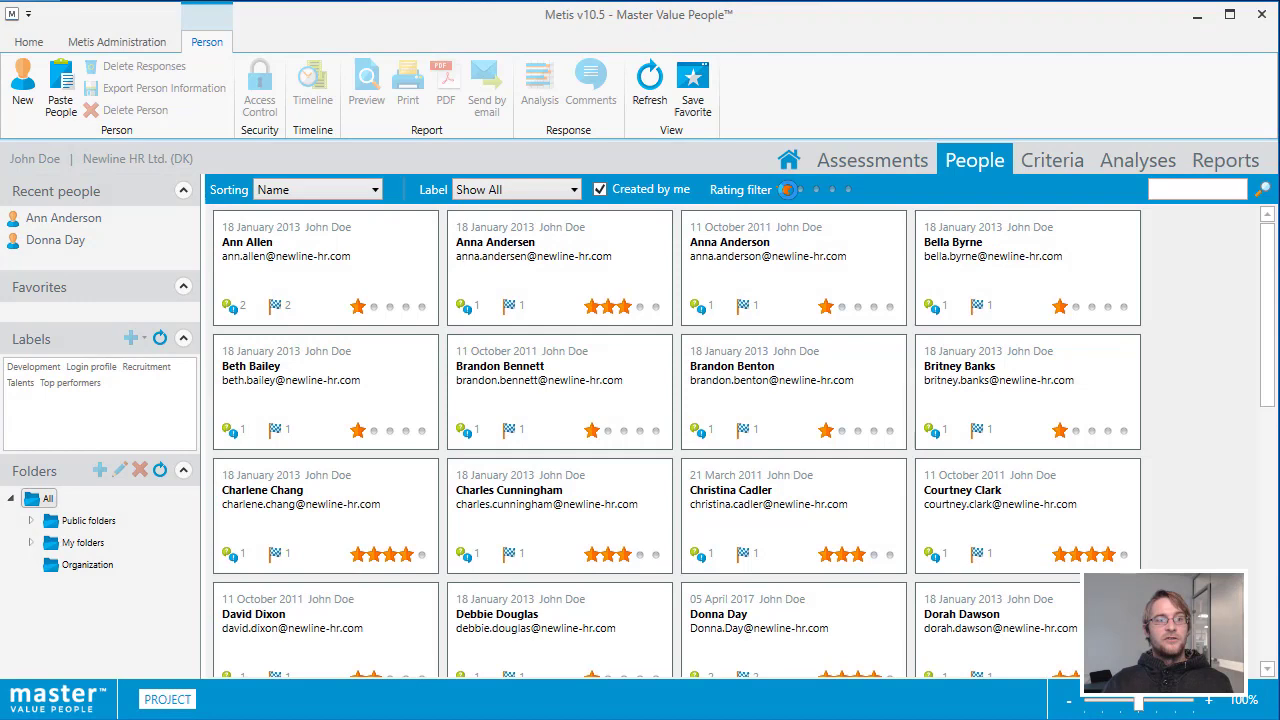
click(801, 189)
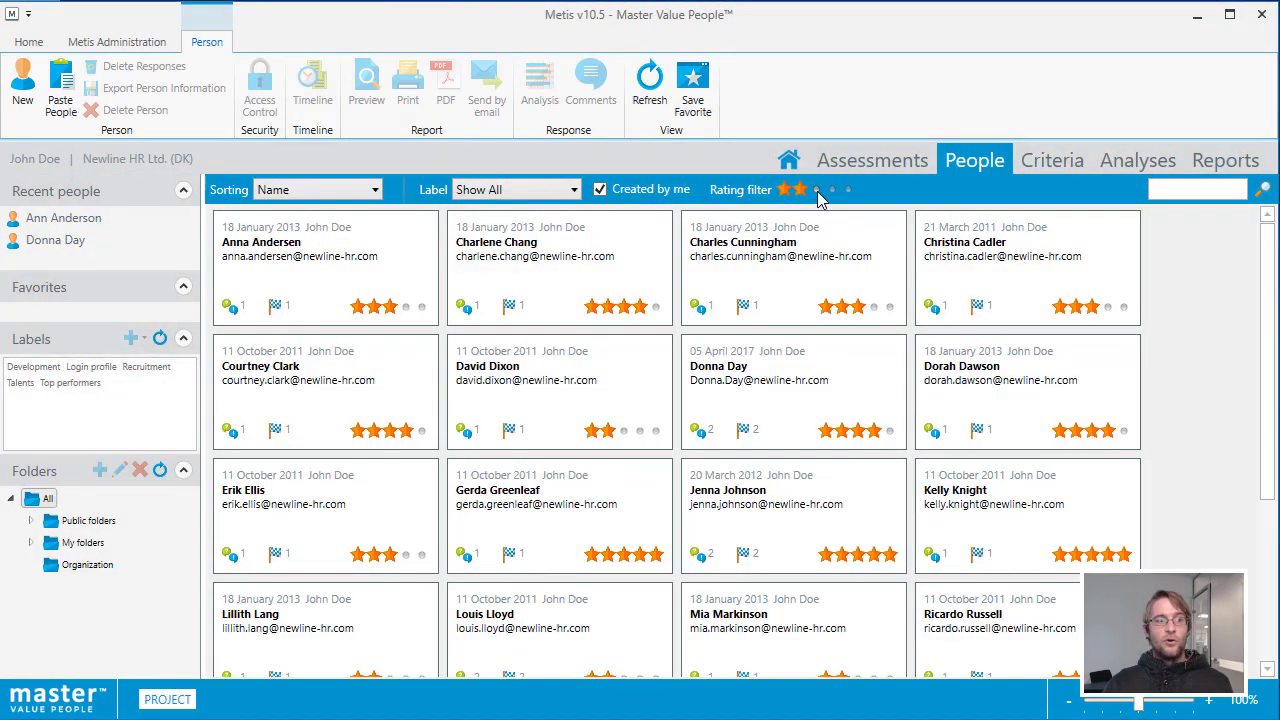
click(817, 190)
click(832, 190)
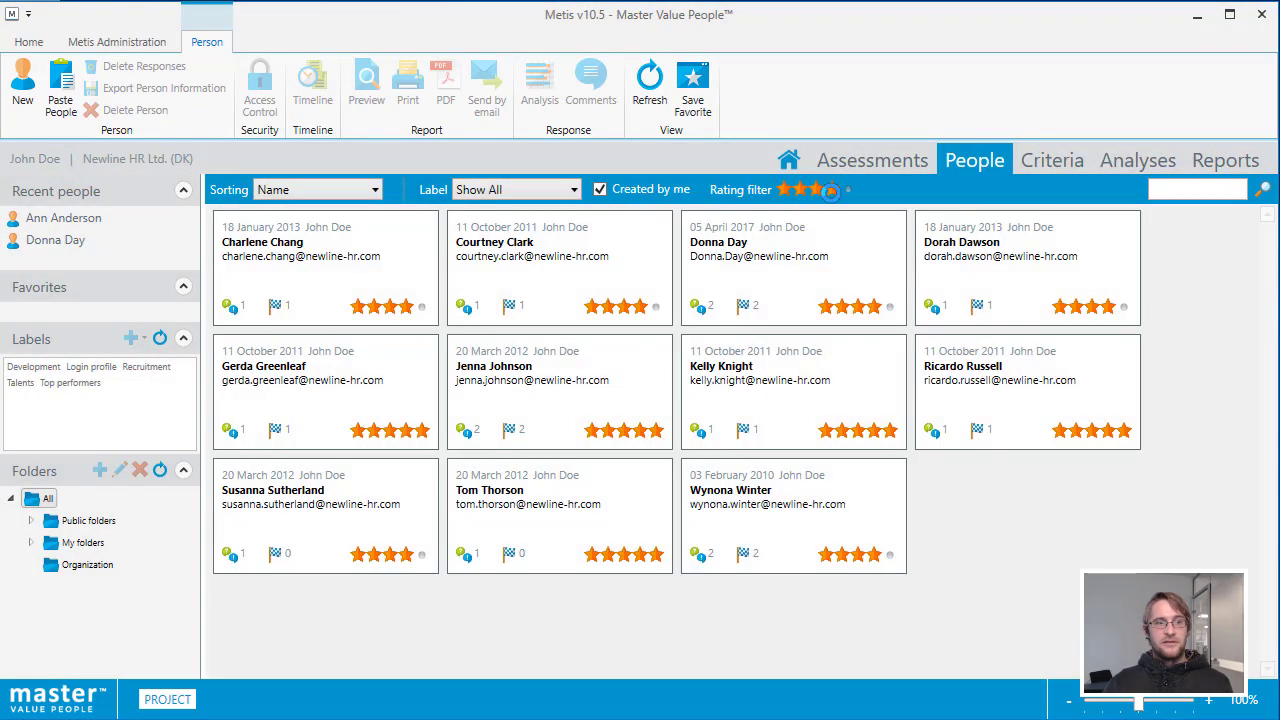
click(847, 189)
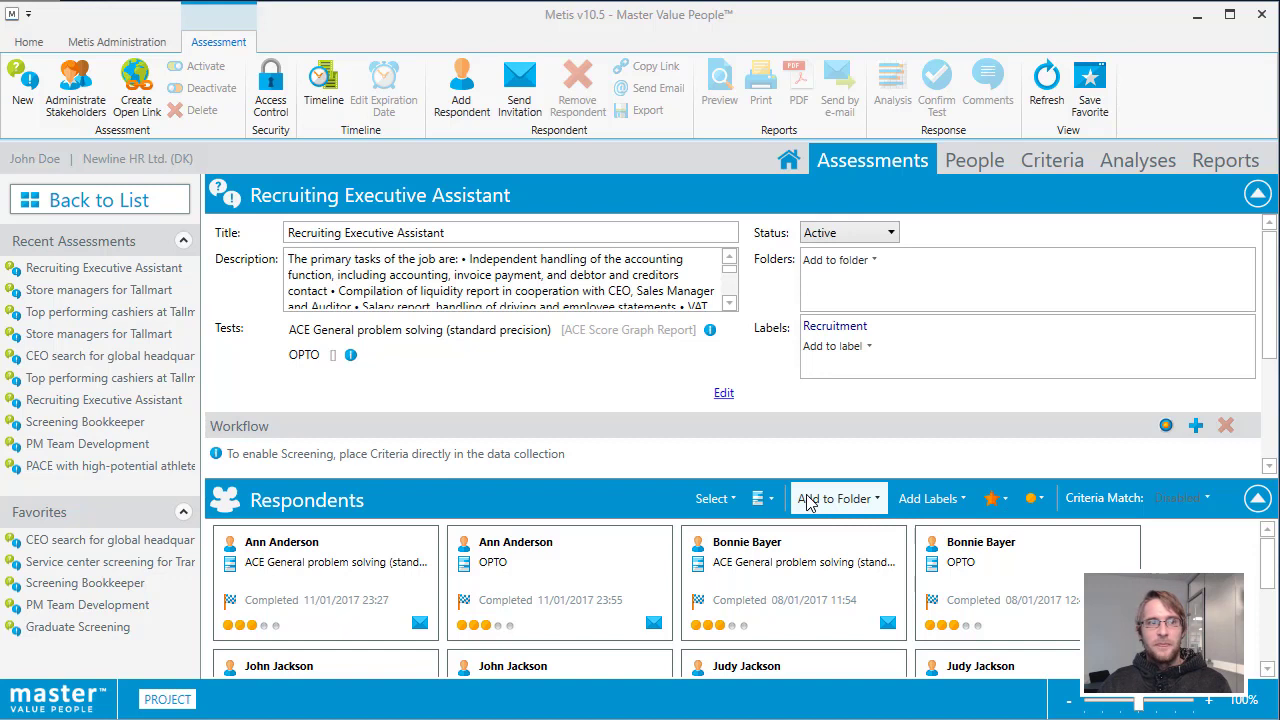
Set the expiration date of the first four Recruiting Executive Assistant responses to 27-12-2017
click(350, 562)
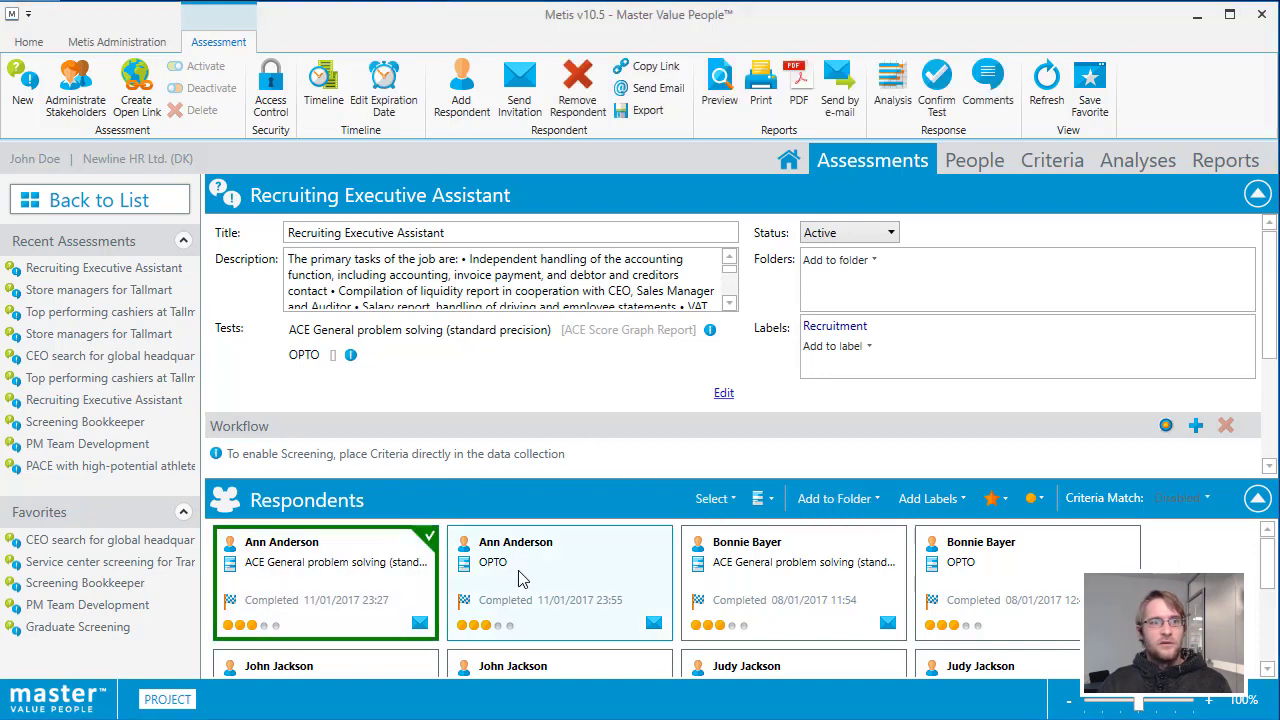
click(557, 583)
click(790, 572)
click(1058, 562)
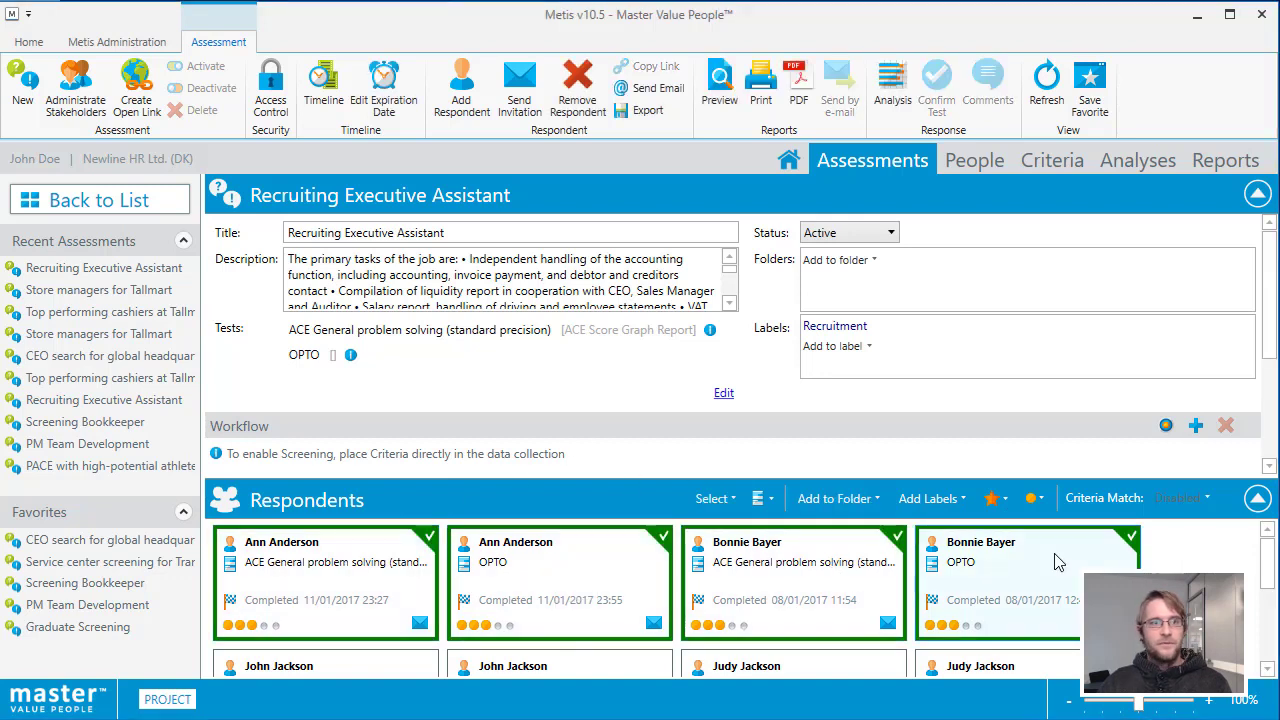
click(384, 84)
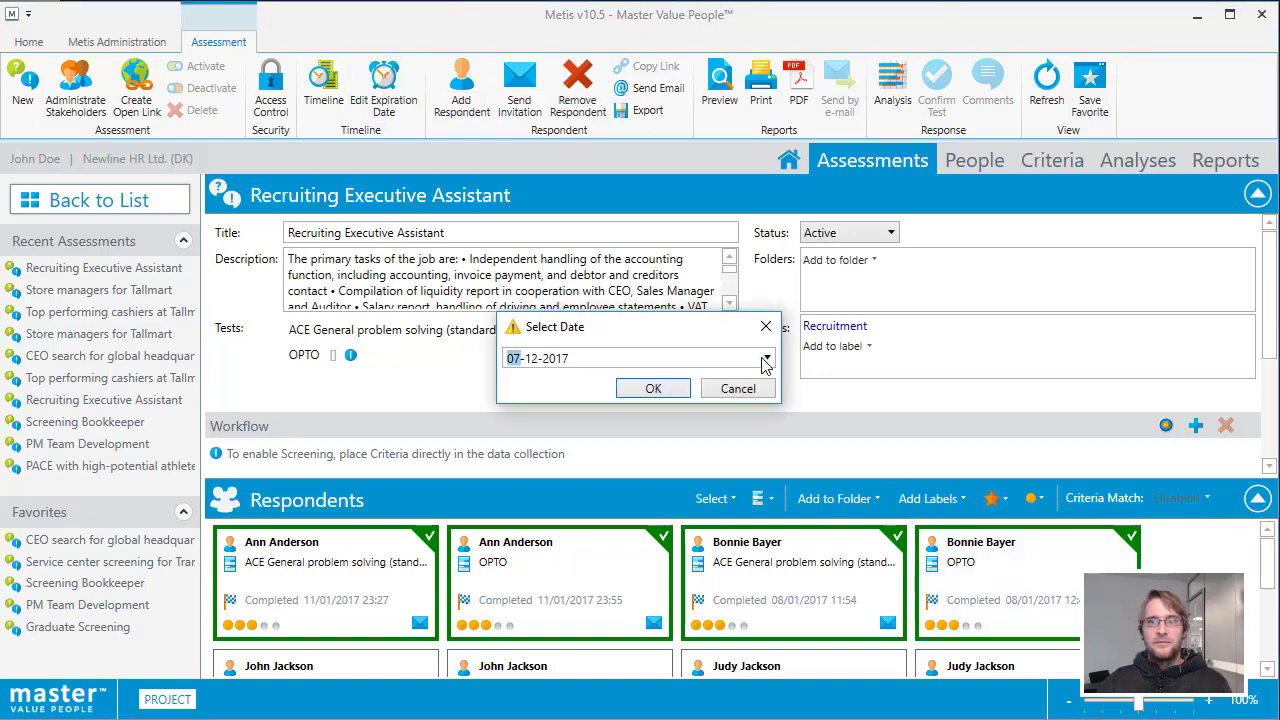
click(767, 358)
click(612, 515)
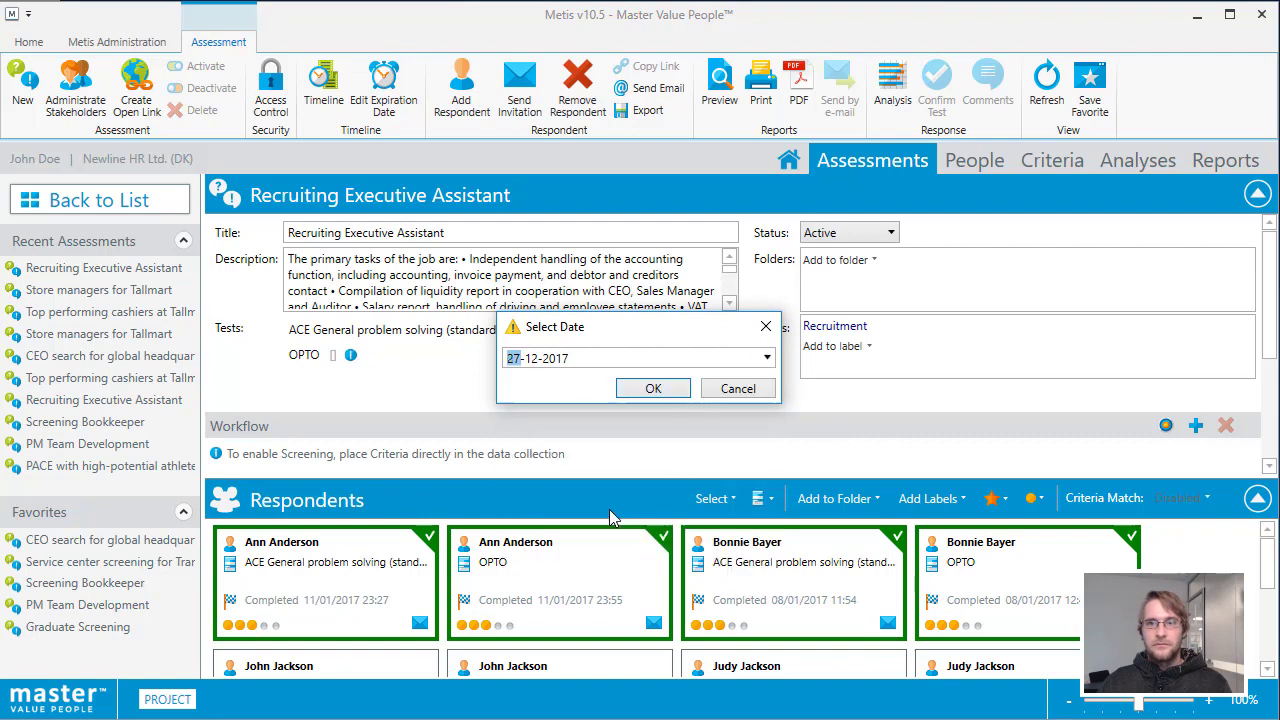
click(652, 389)
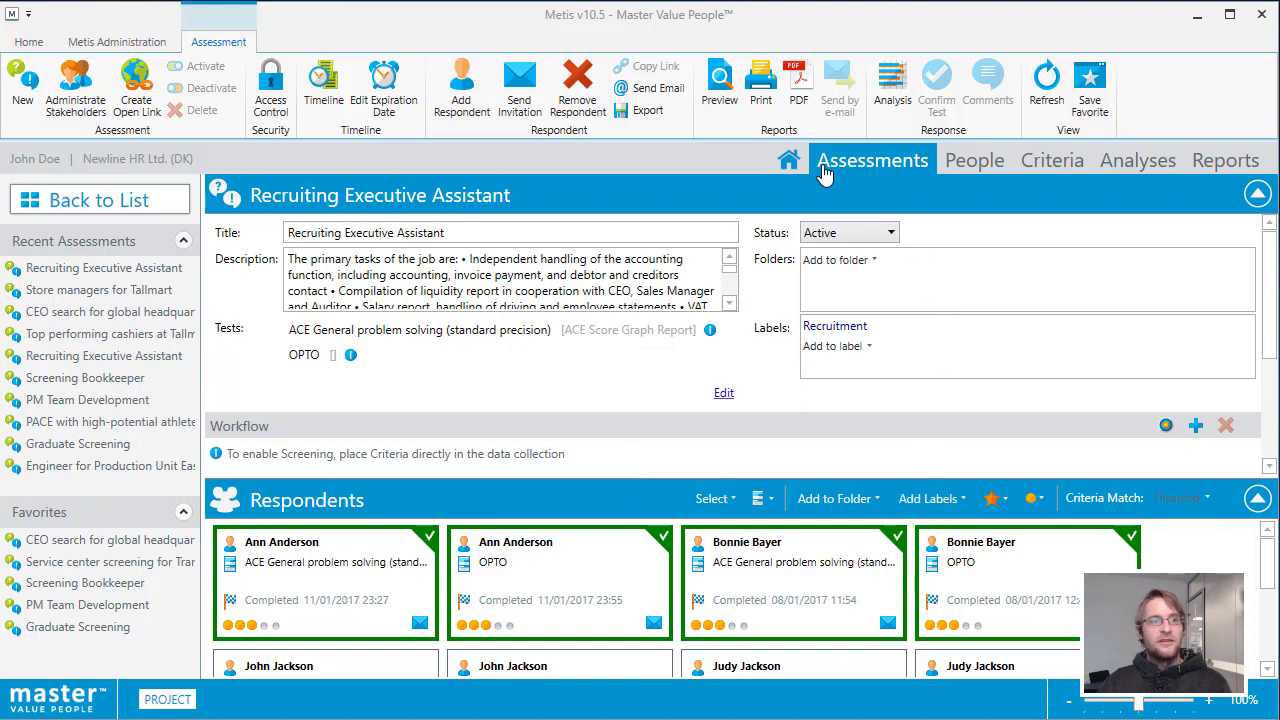
Open the assessment behind the first expired-response reminder on the start page
click(789, 160)
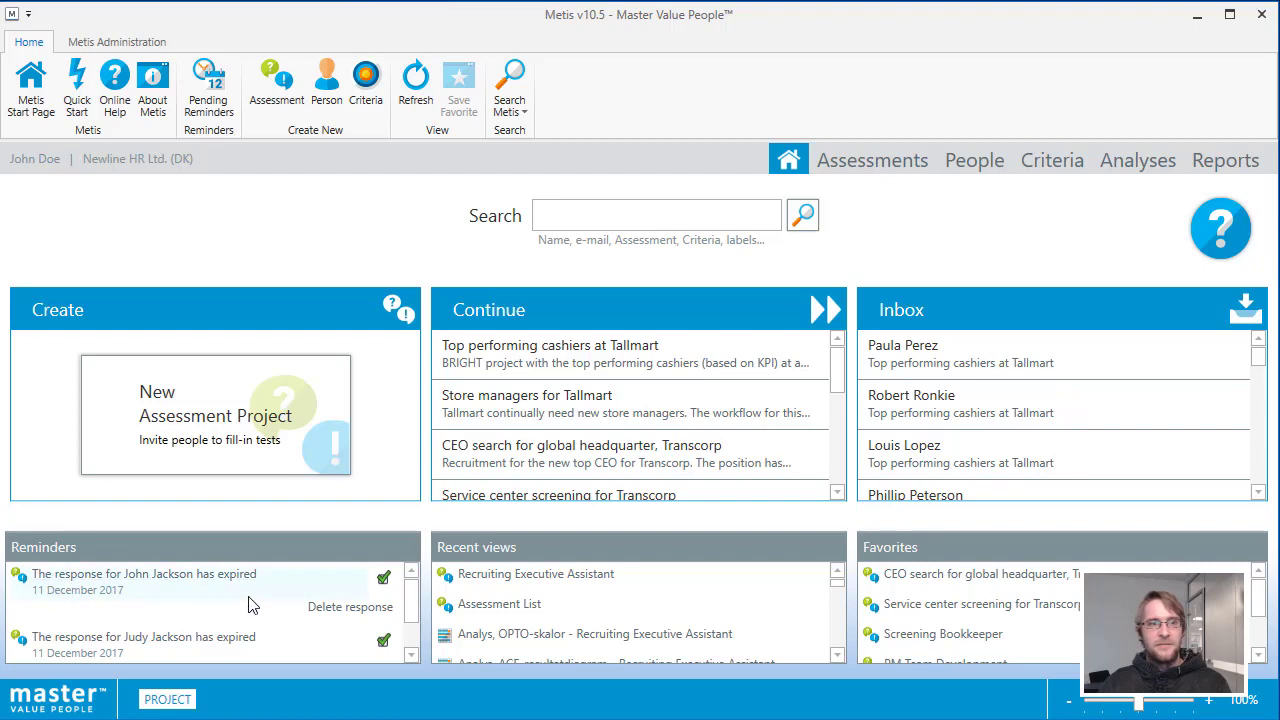
click(322, 620)
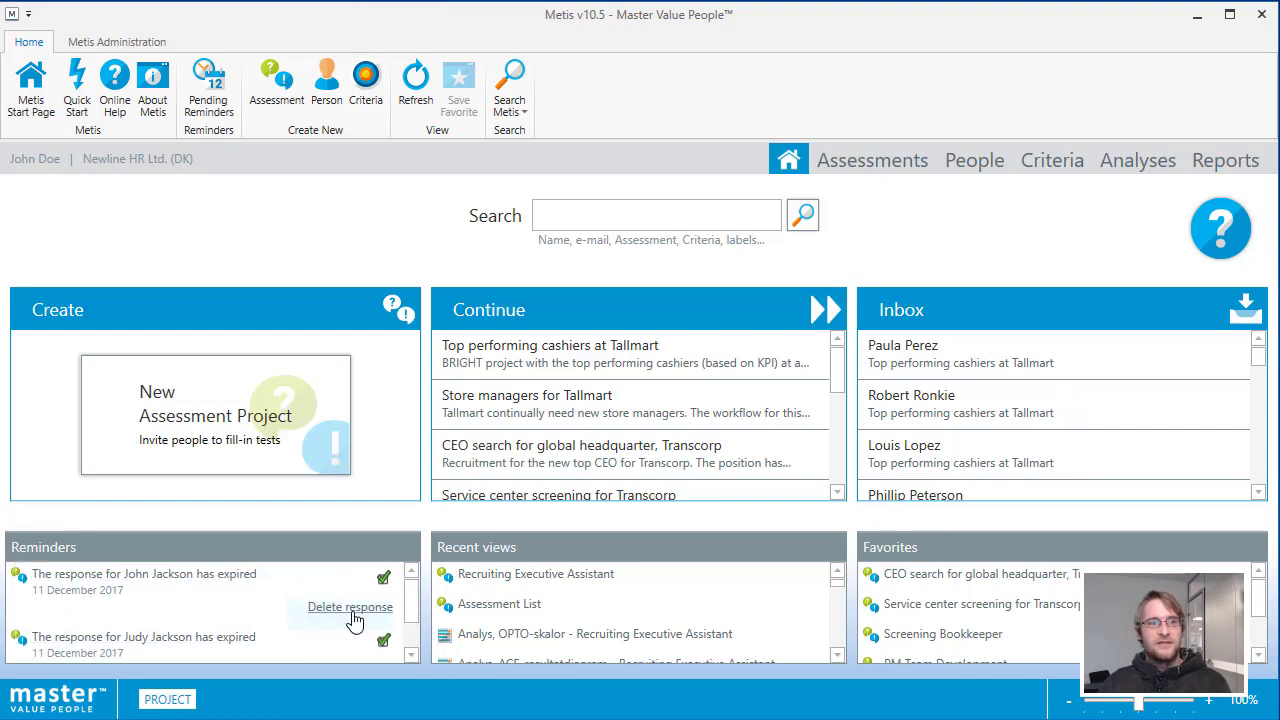
click(152, 573)
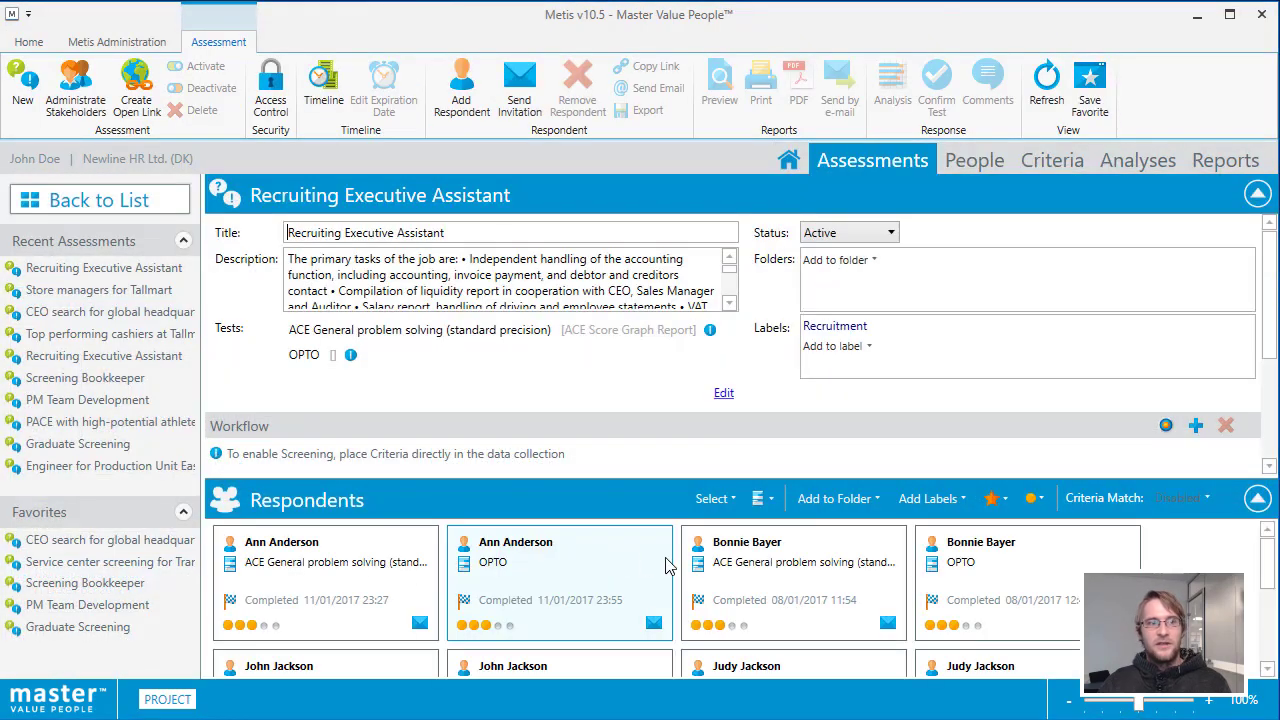
Add the Top performers label to the people behind the first four responses
click(612, 550)
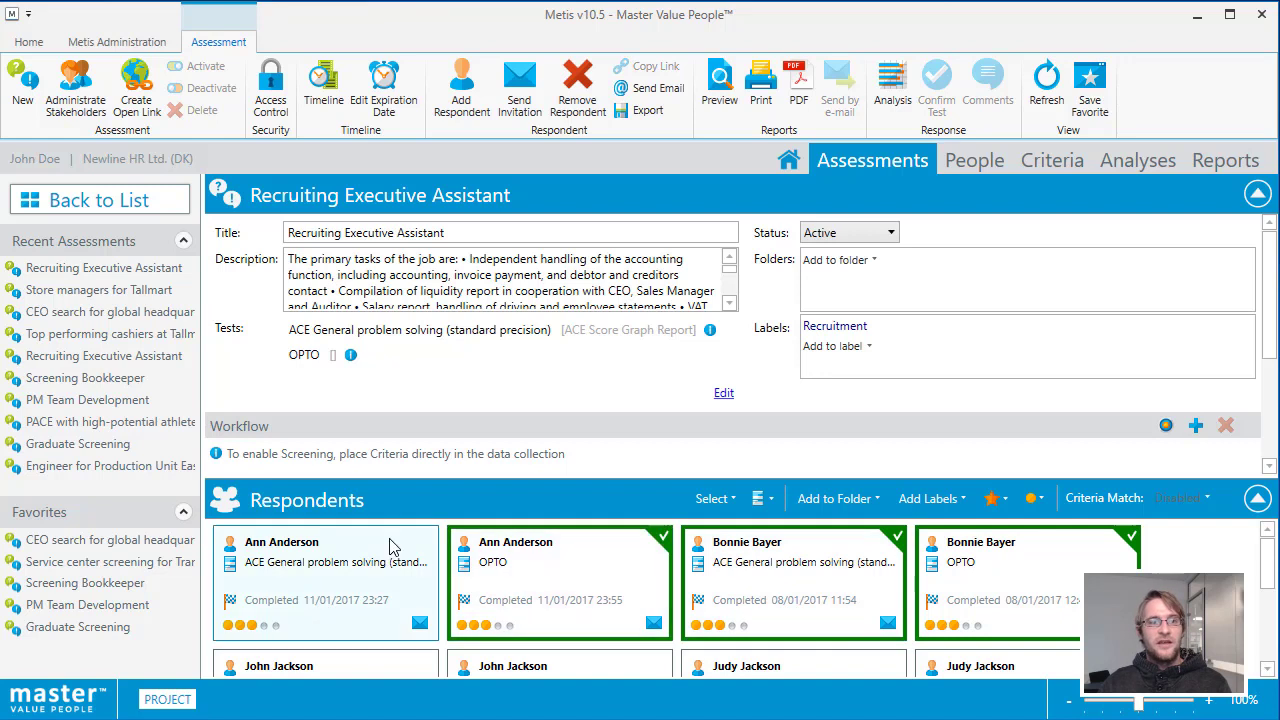
click(323, 565)
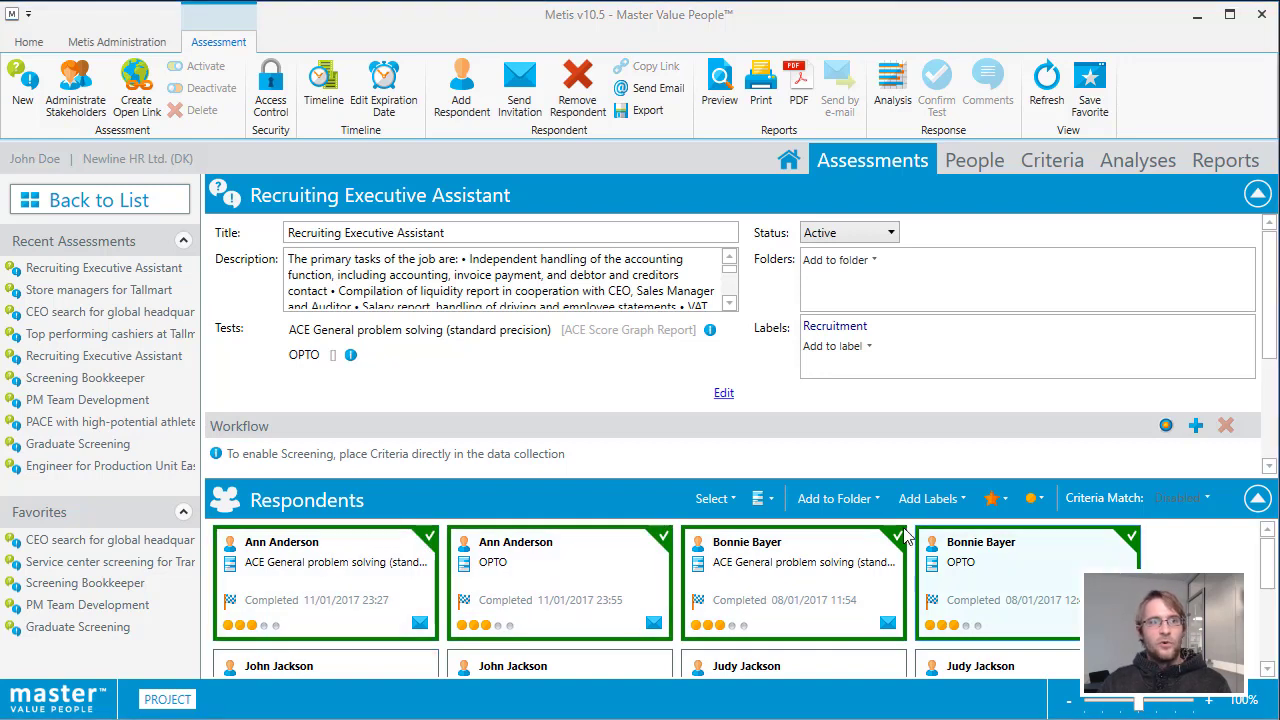
click(862, 508)
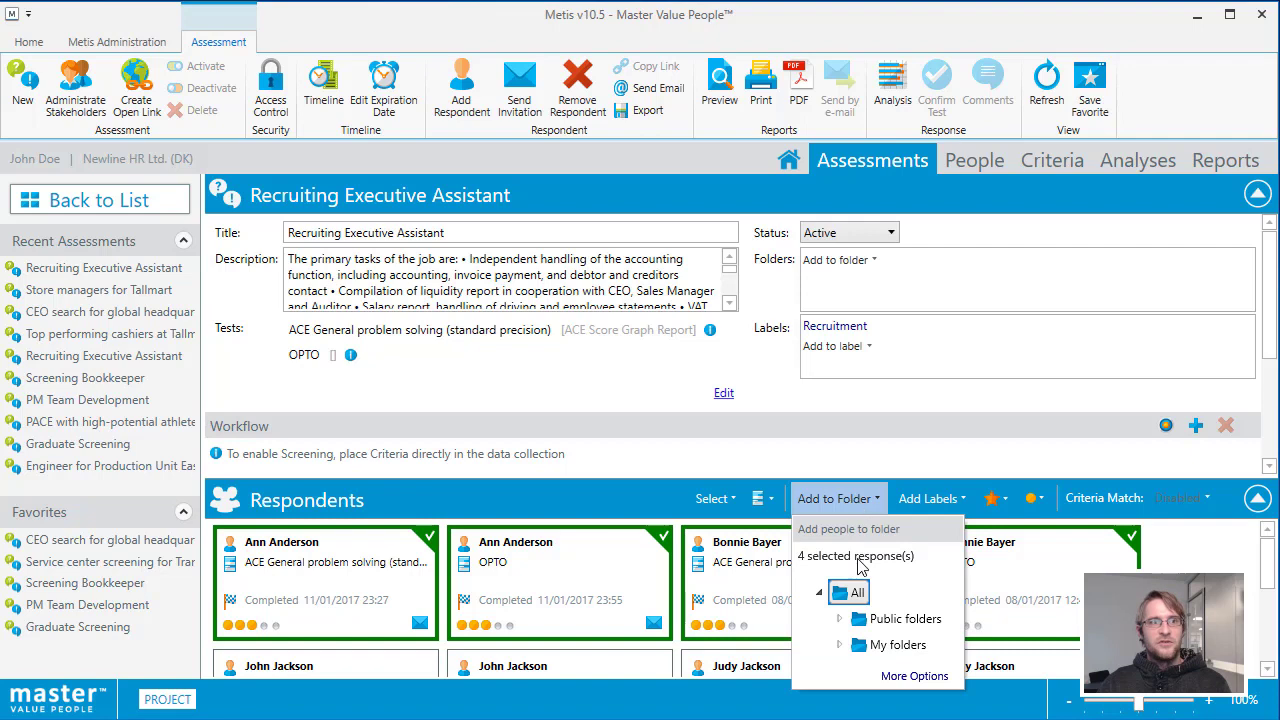
click(933, 505)
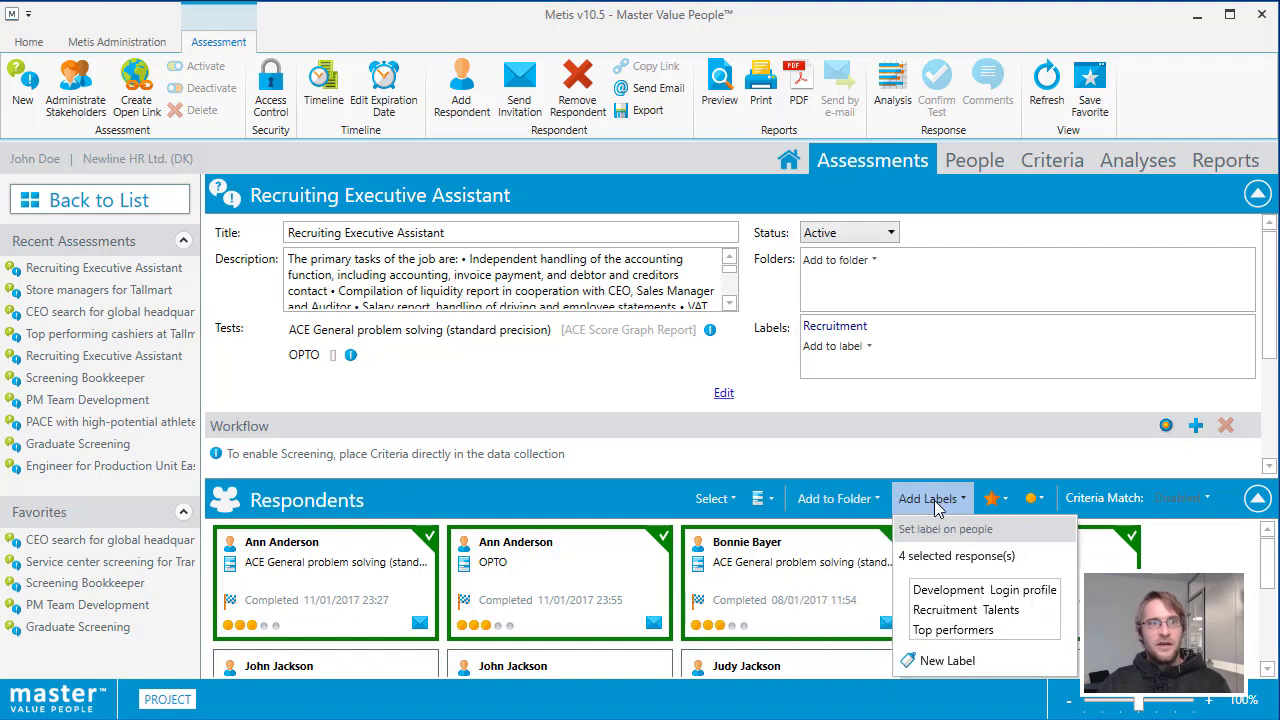
click(955, 630)
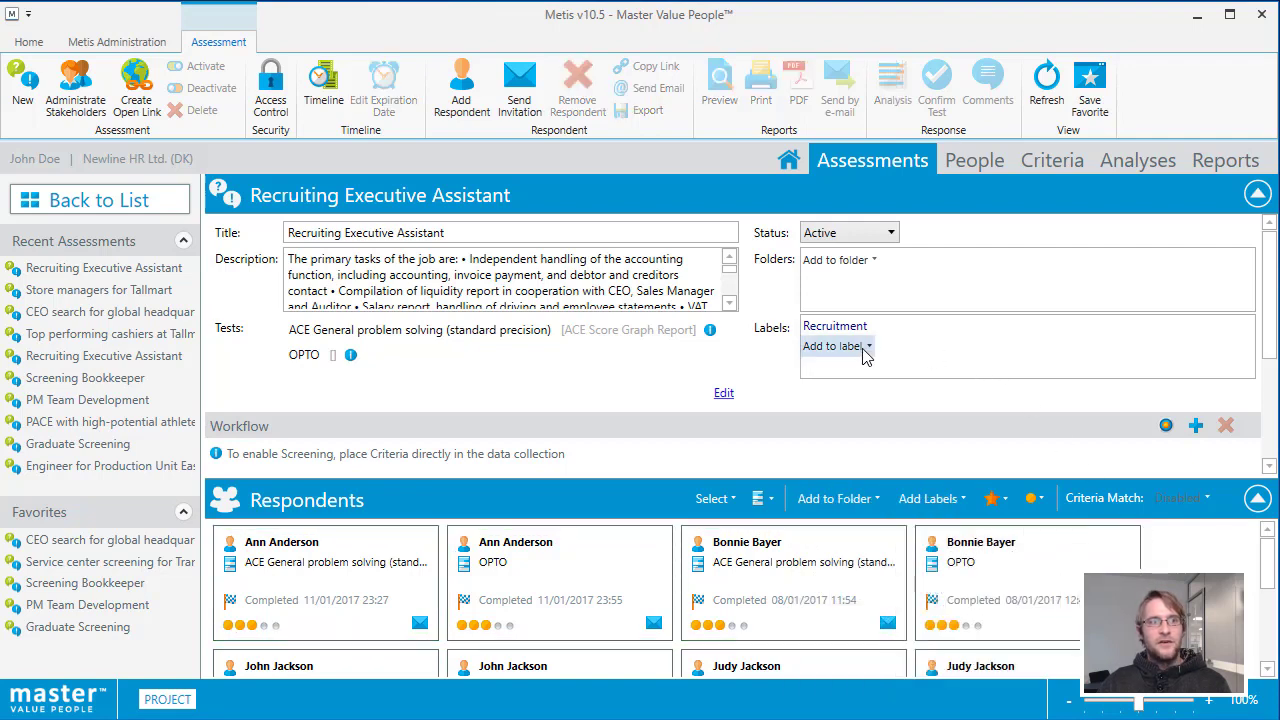
Browse the subfolders of My folders and Public folders that the assessment can be added to
click(847, 262)
click(839, 341)
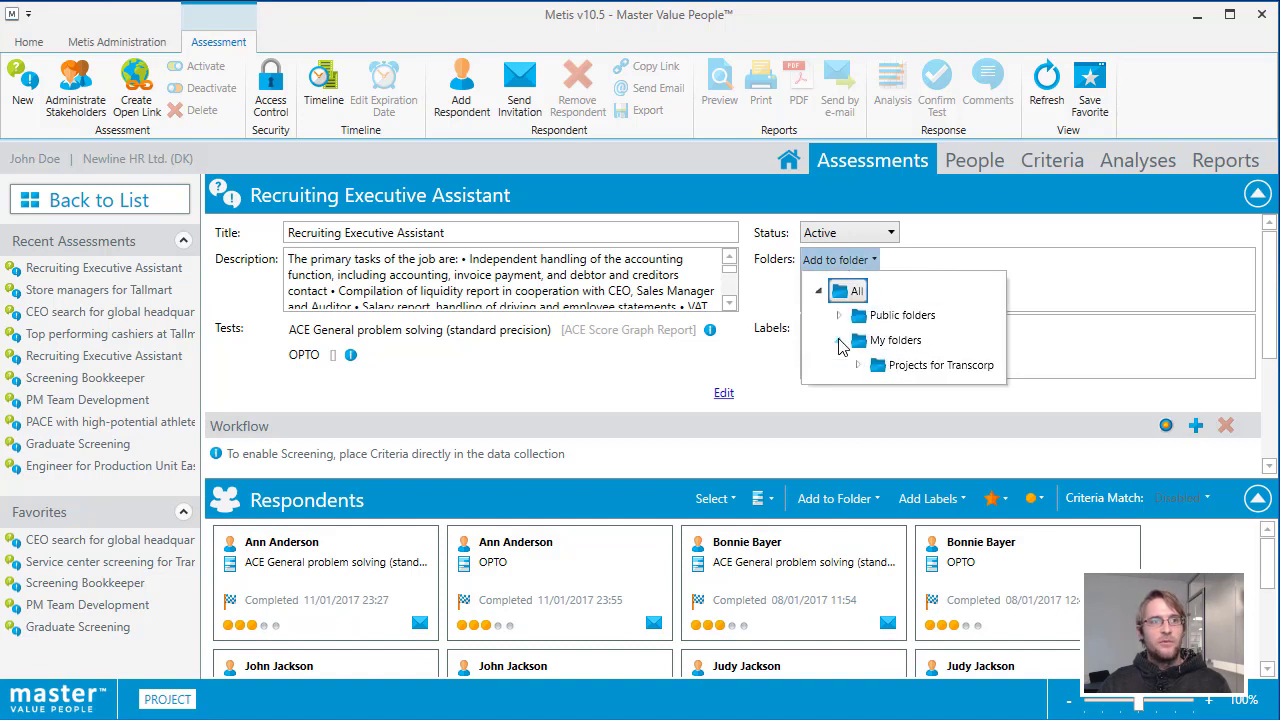
click(839, 341)
click(839, 315)
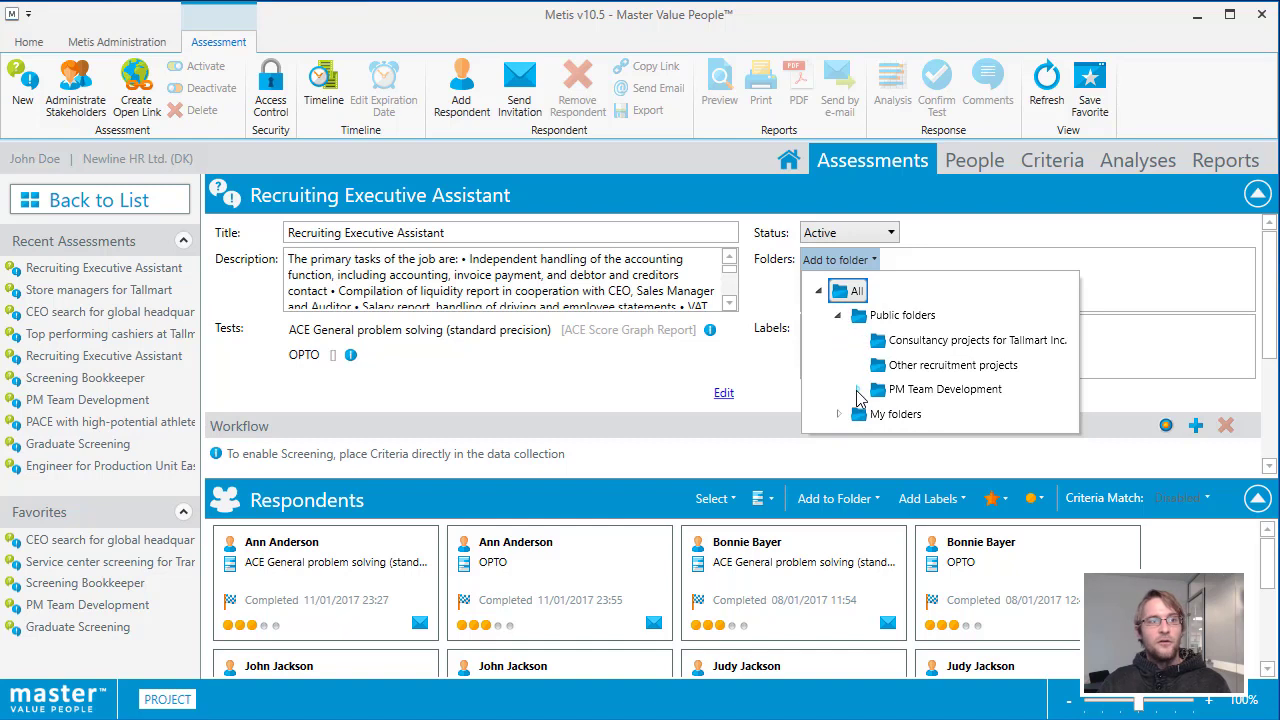
click(857, 391)
click(857, 391)
click(839, 316)
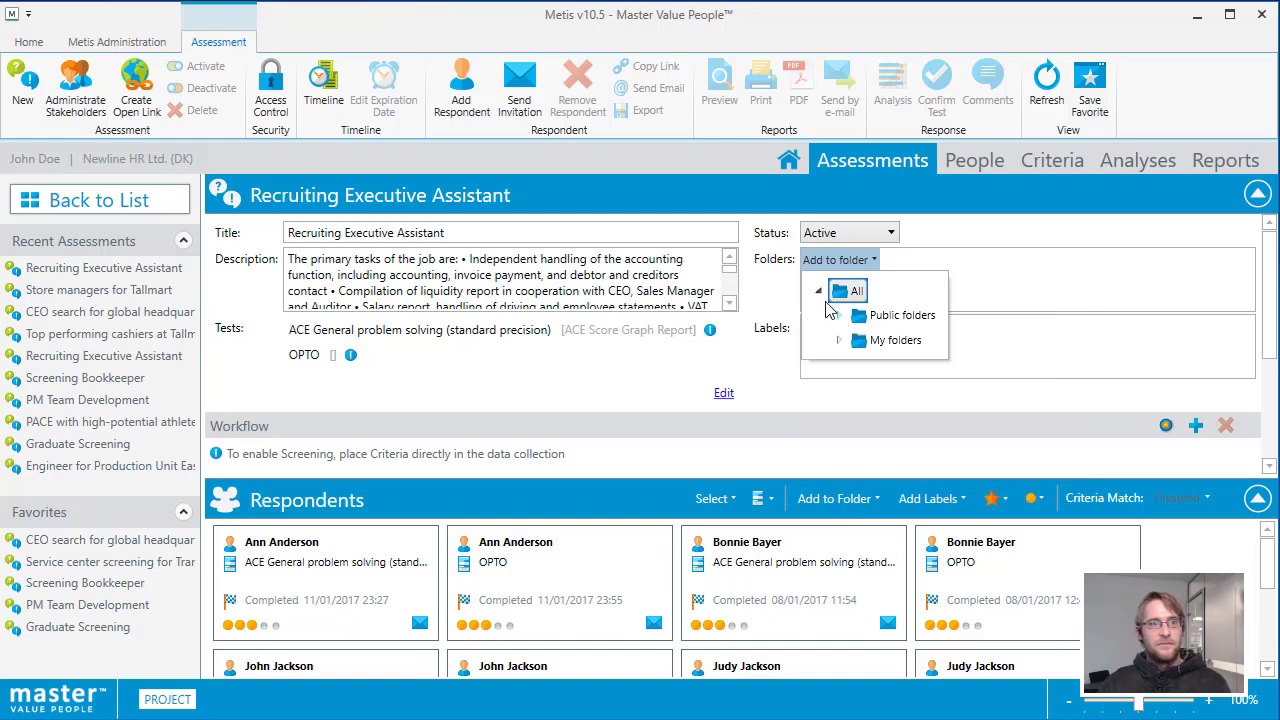
click(819, 291)
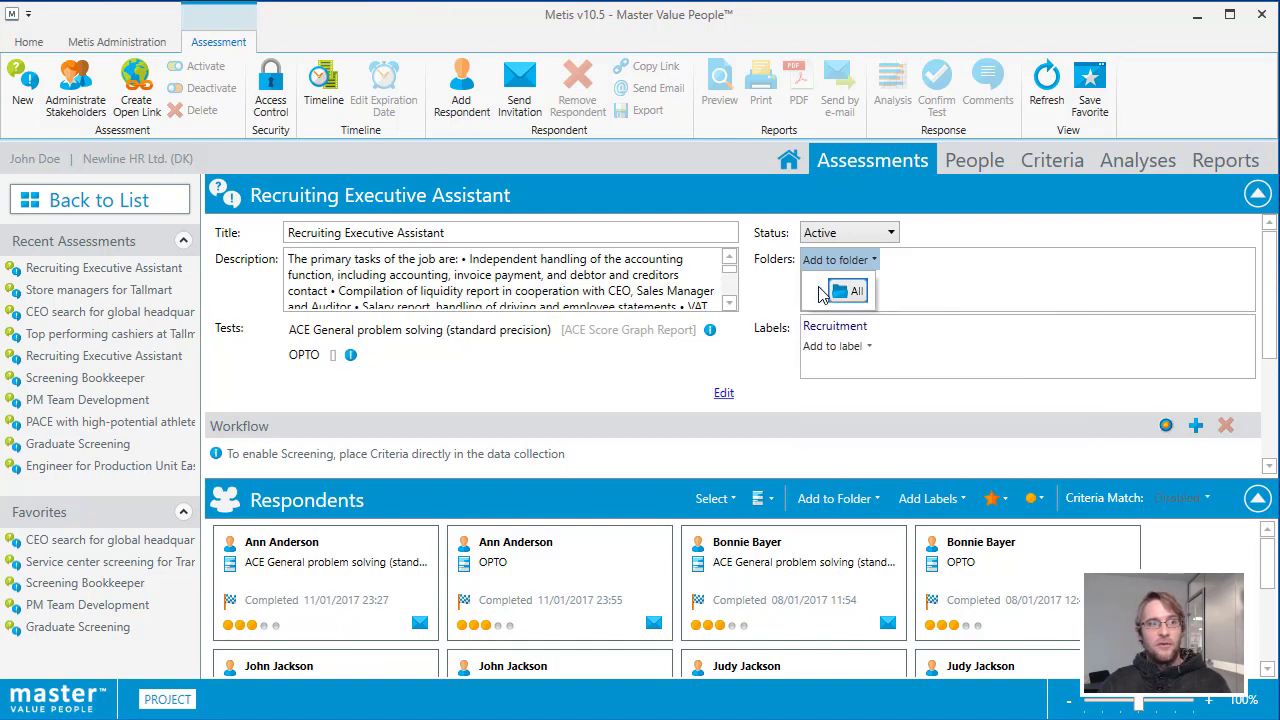
Return to the assessment list and expand Public folders and its PM Team Development subfolder in the folder tree
click(876, 164)
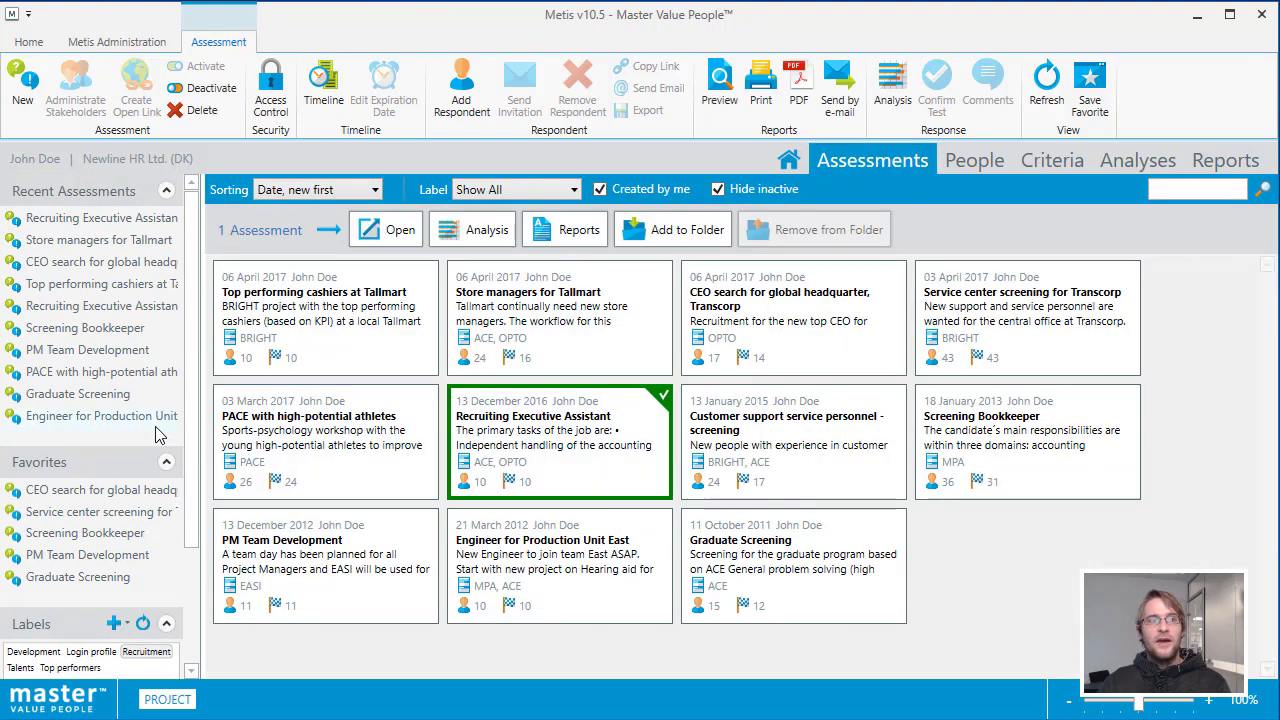
scroll(147, 660, down, 3)
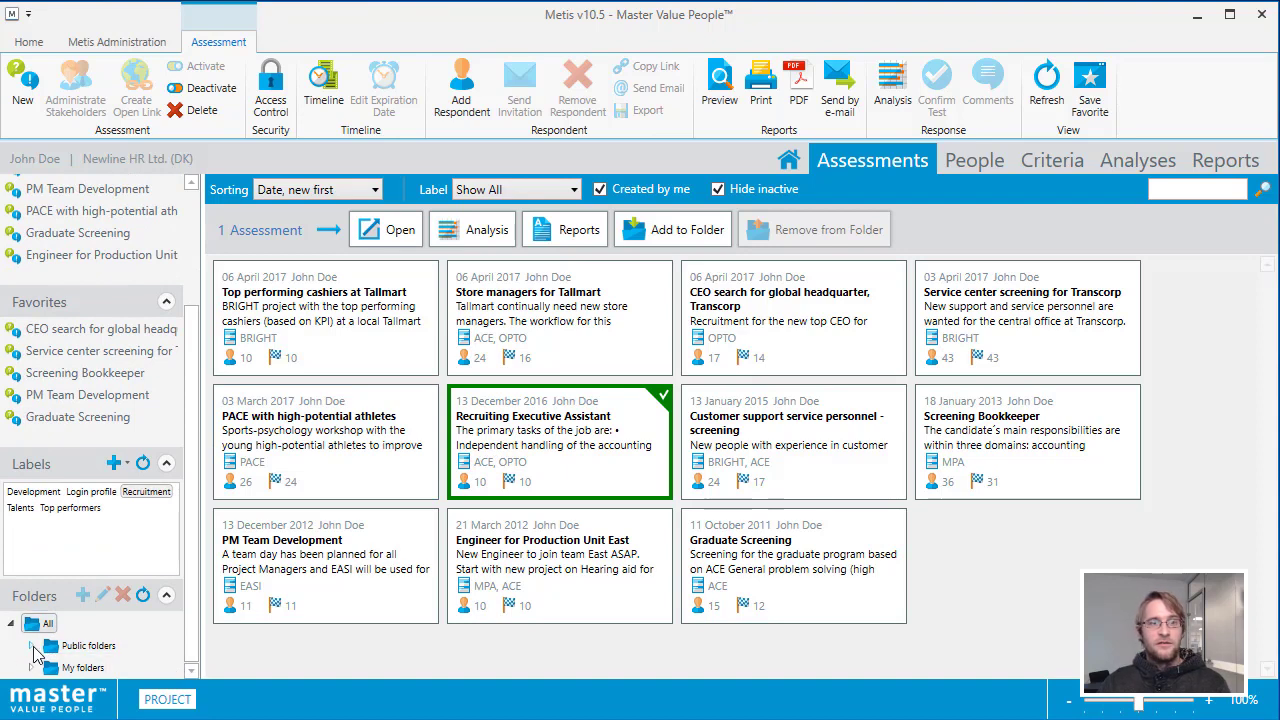
click(31, 646)
scroll(100, 620, down, 2)
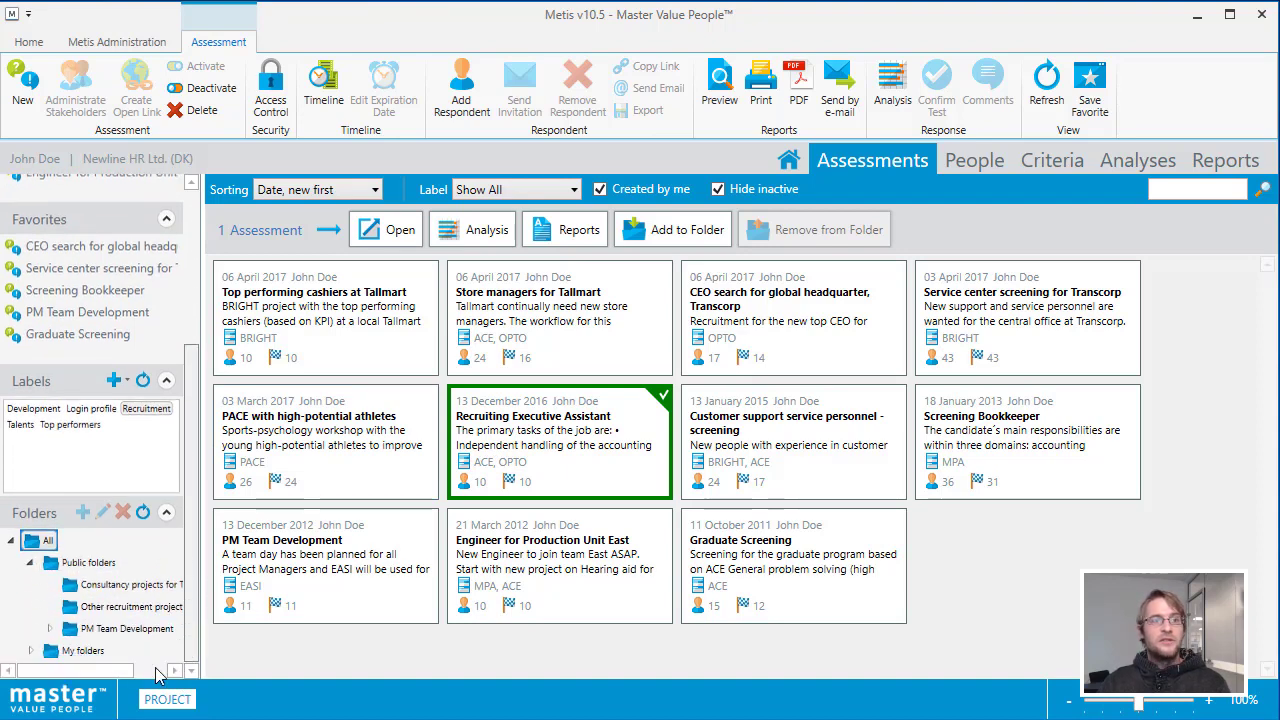
click(49, 628)
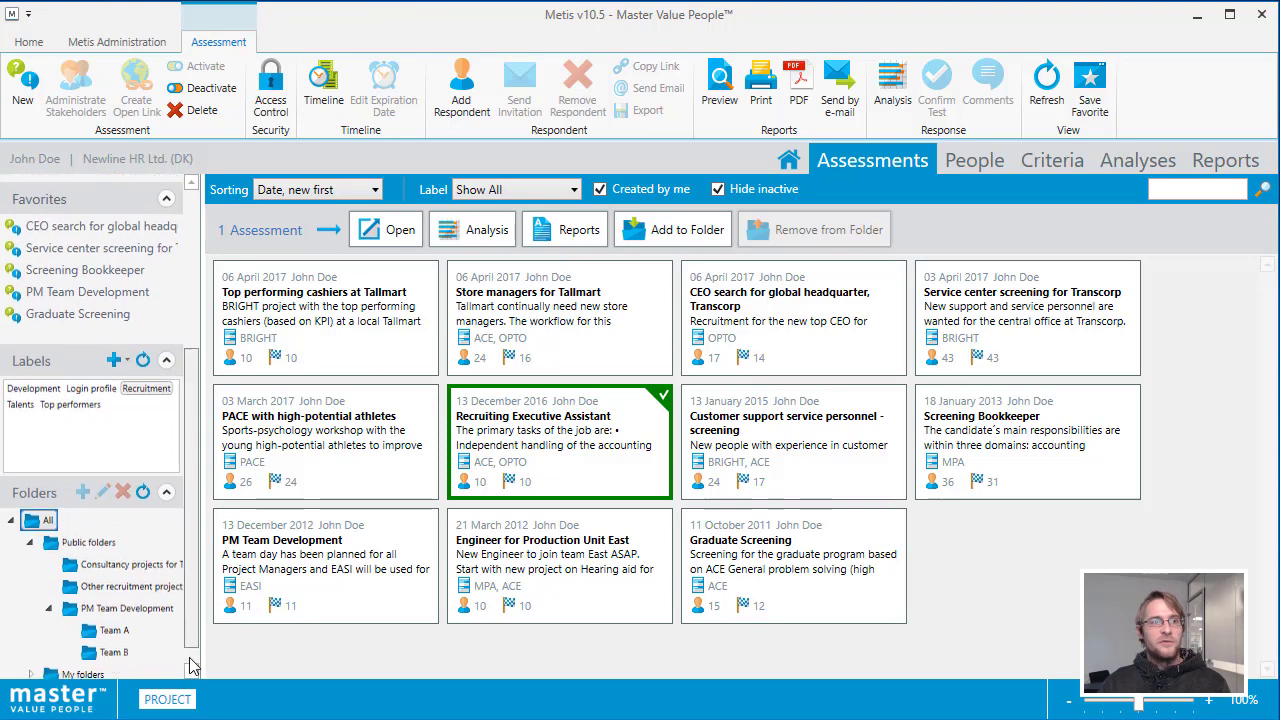
Expand My folders and its Projects for Transcorp subfolder in the assessment folder tree
click(29, 650)
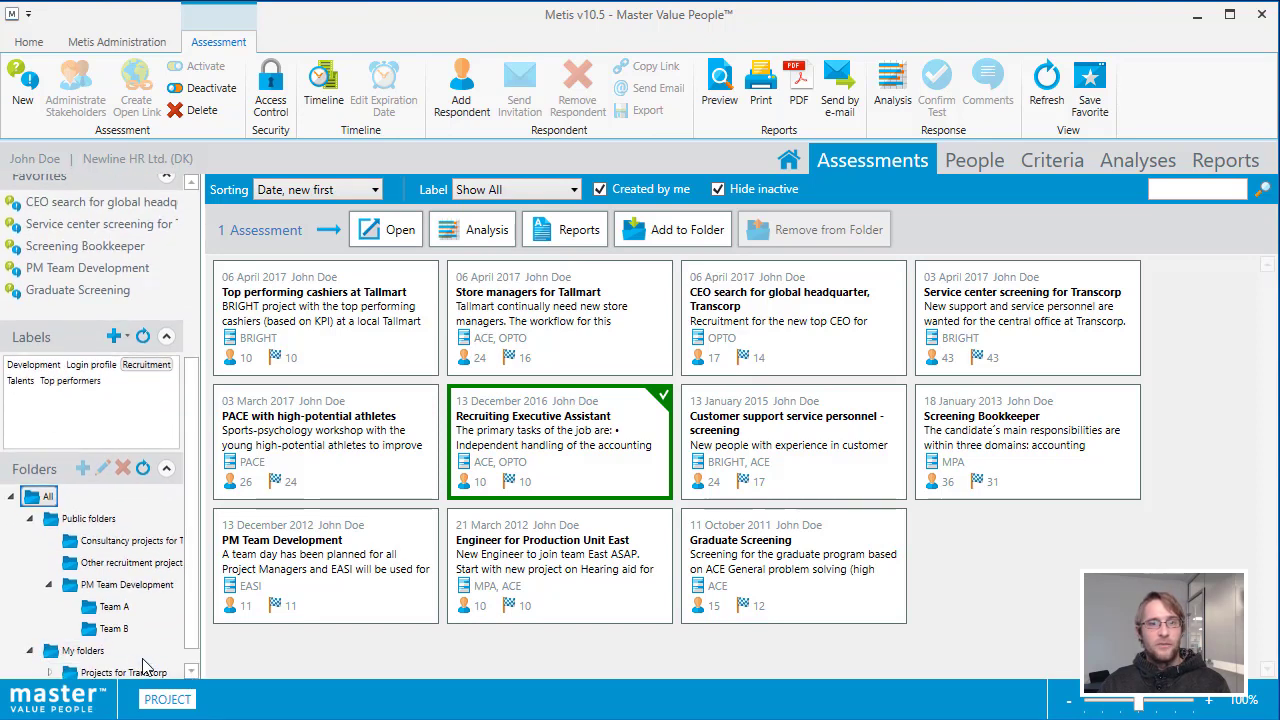
scroll(175, 668, down, 1)
click(50, 651)
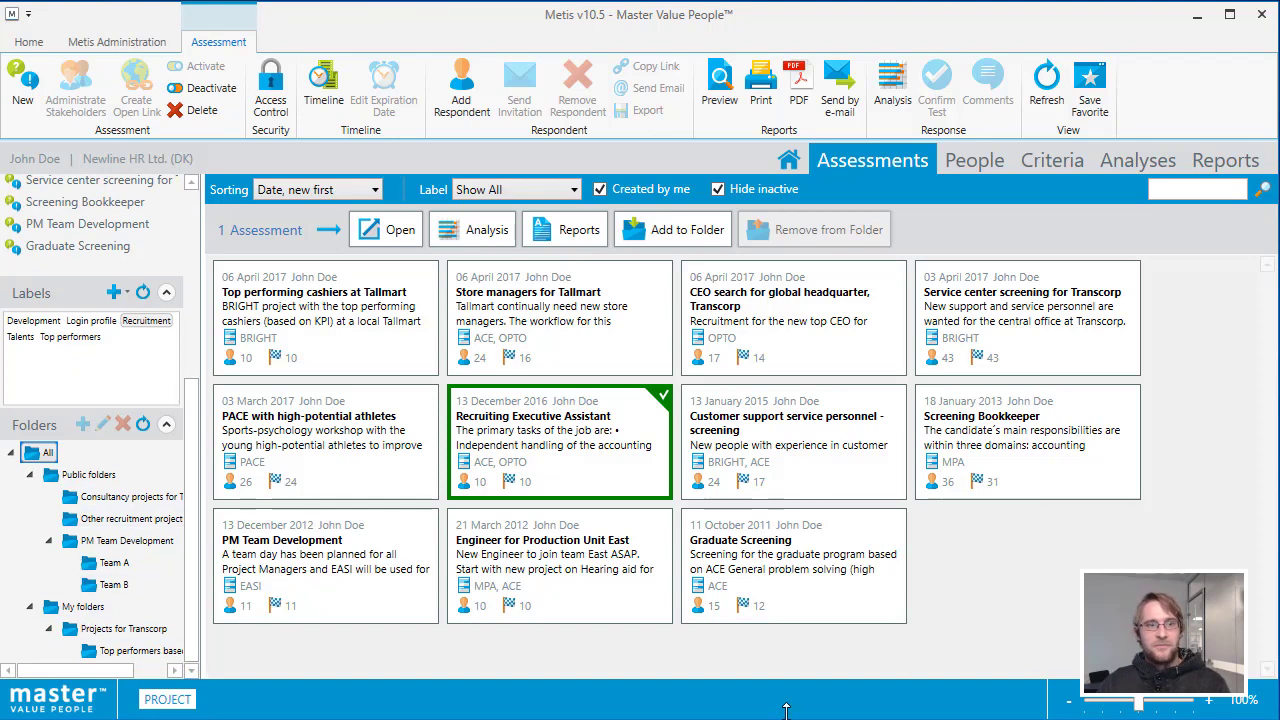
Expand the Public folders and My folders subfolders in the People list, and look at the folders of the Criteria list
click(968, 162)
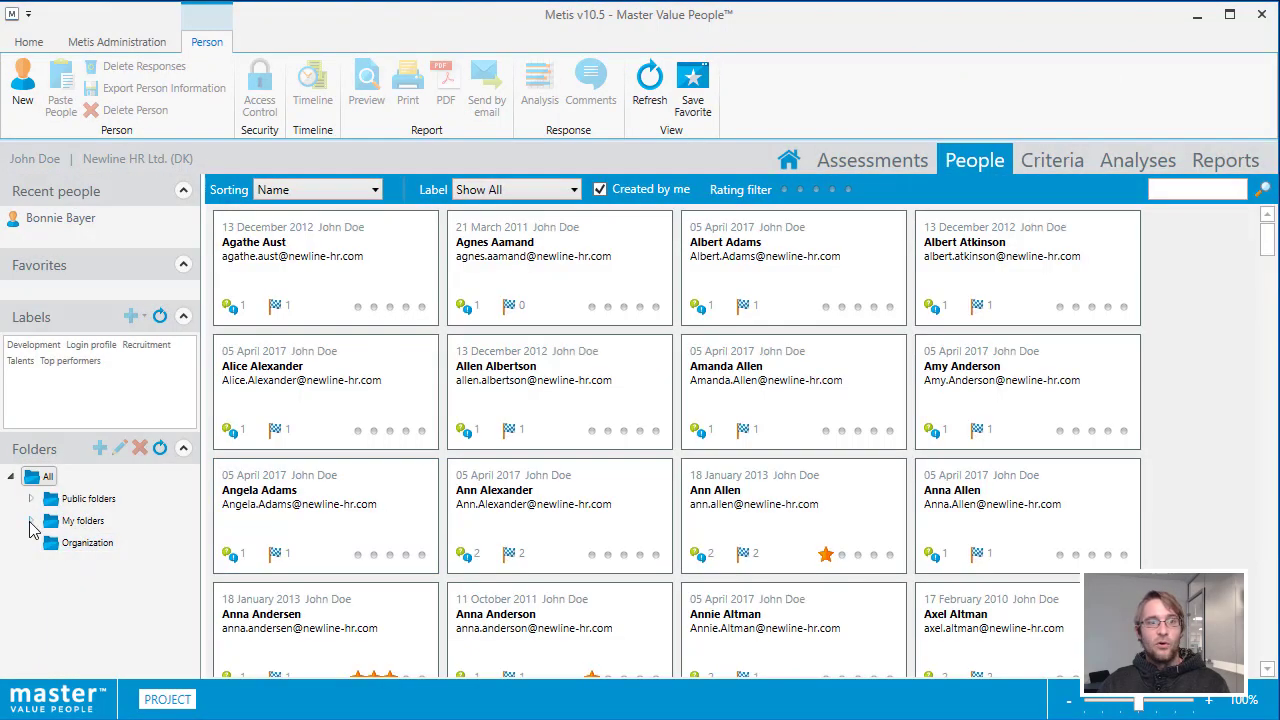
click(31, 521)
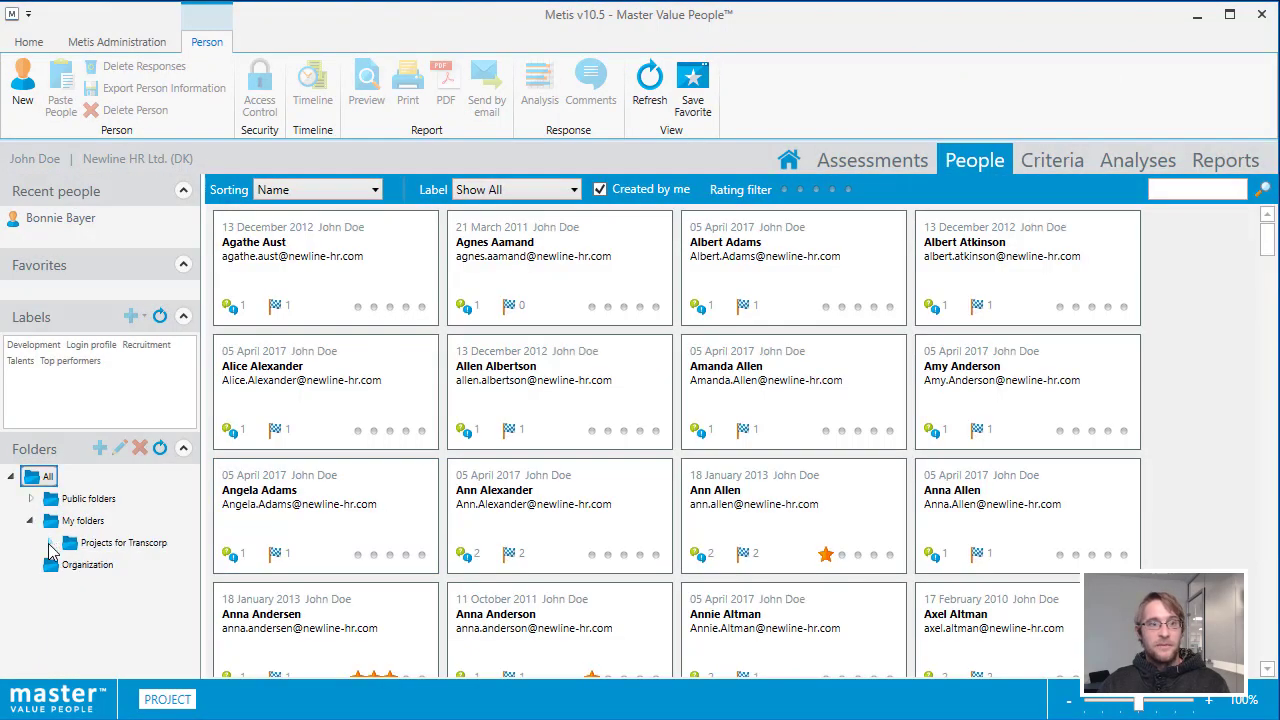
click(50, 542)
click(31, 499)
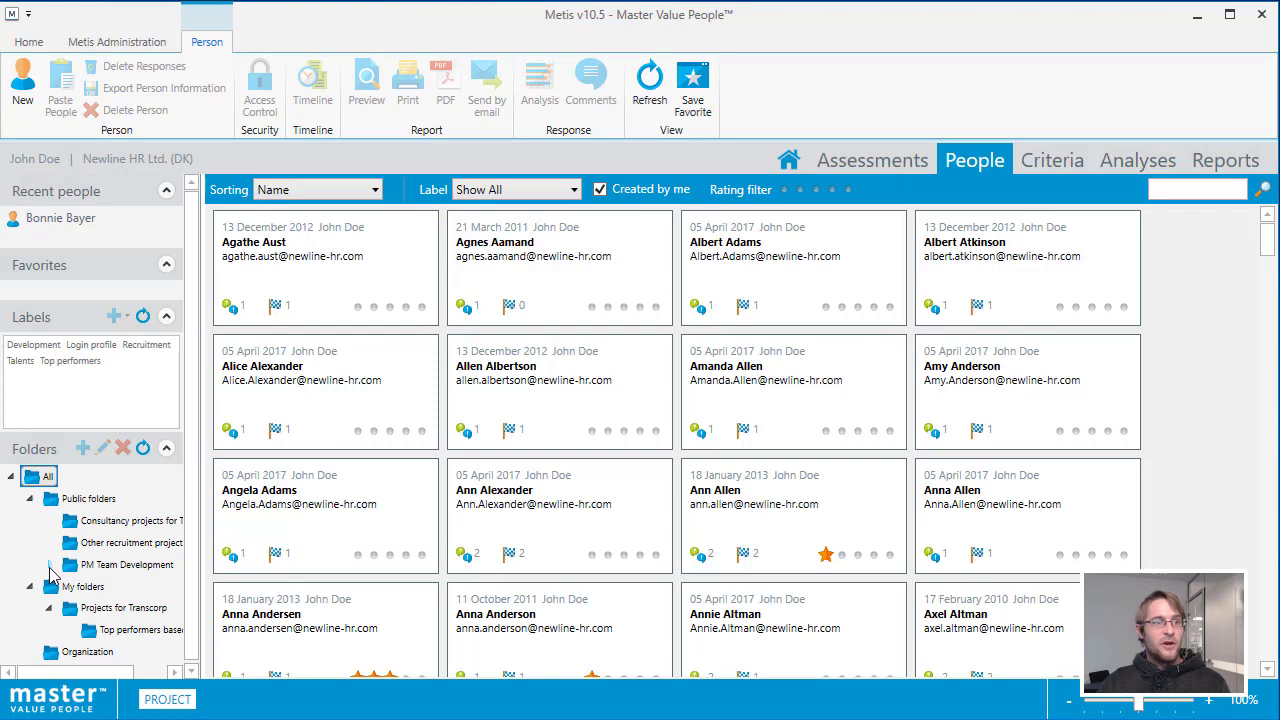
click(50, 564)
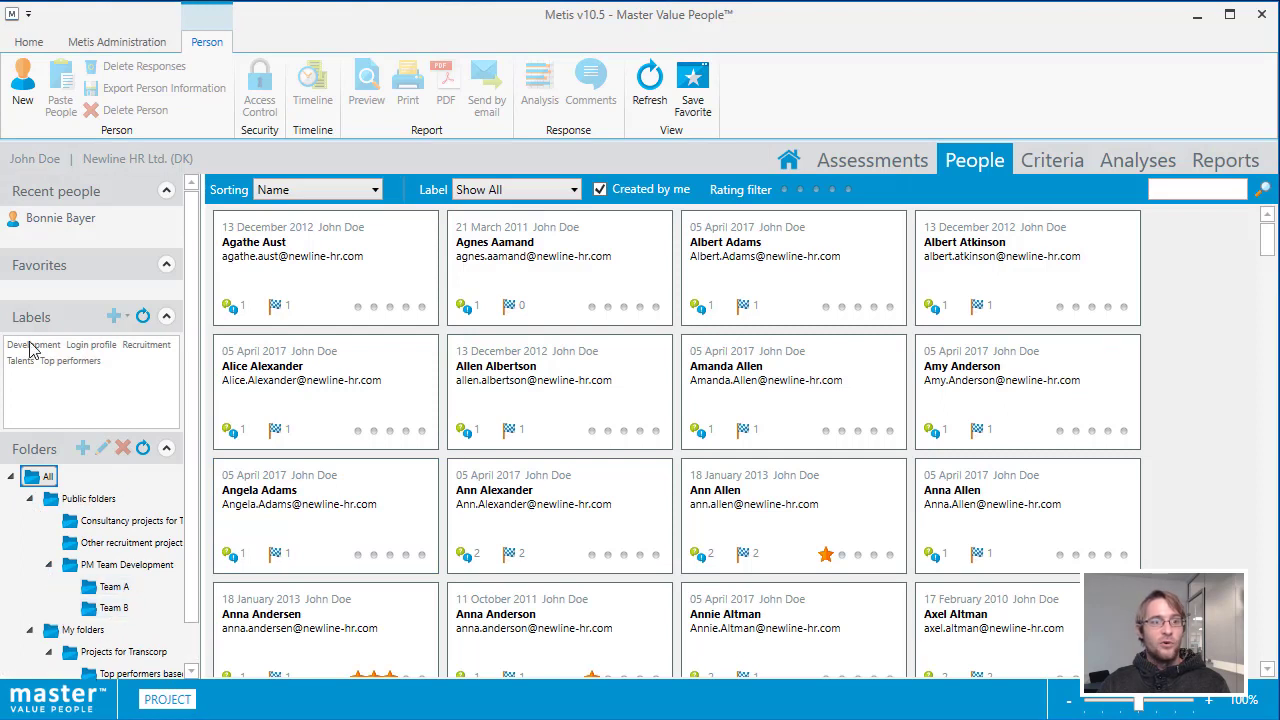
click(1052, 159)
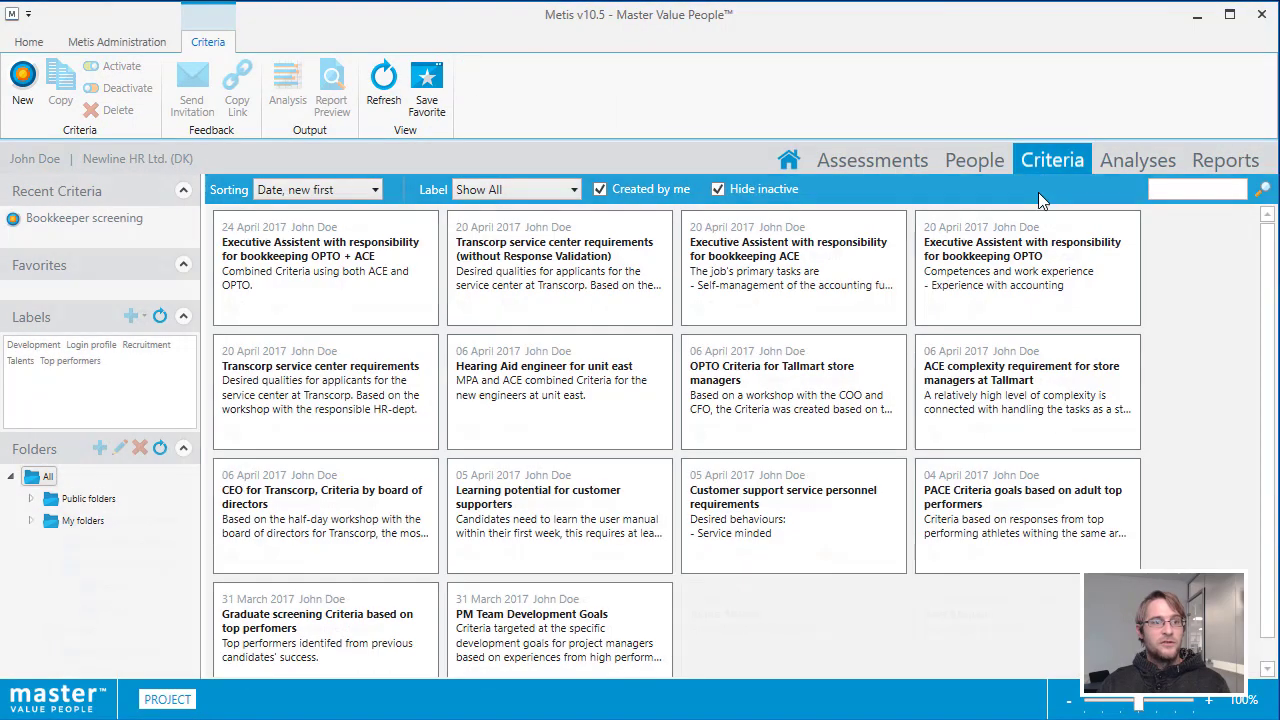
click(33, 504)
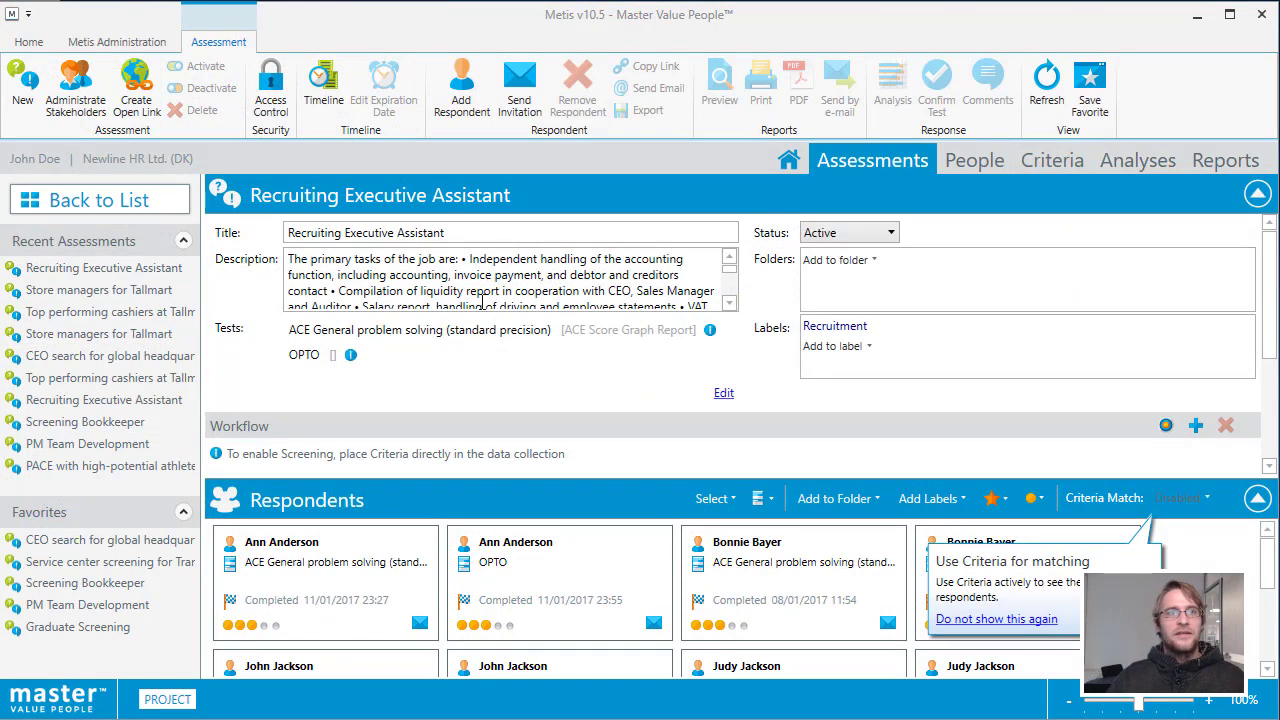
Return to the assessment list and create a label named "Test label" for the selected Recruiting Executive Assistant assessment
click(99, 200)
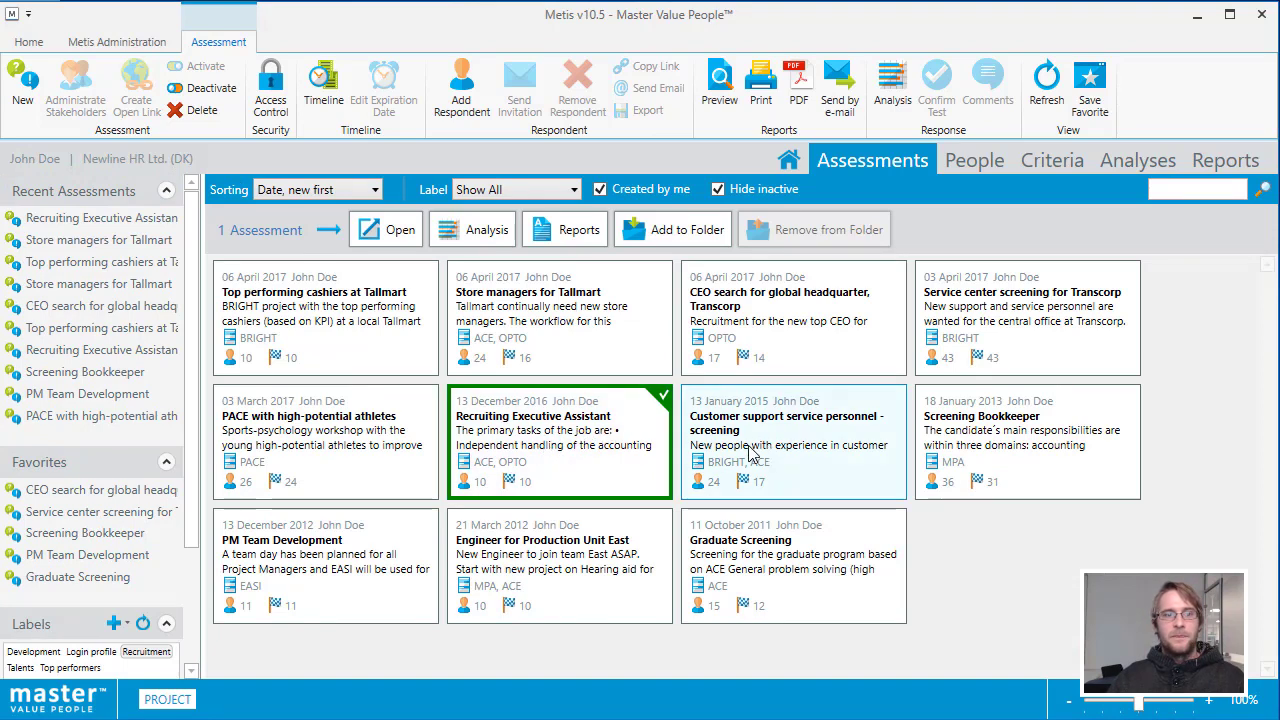
scroll(190, 640, down, 3)
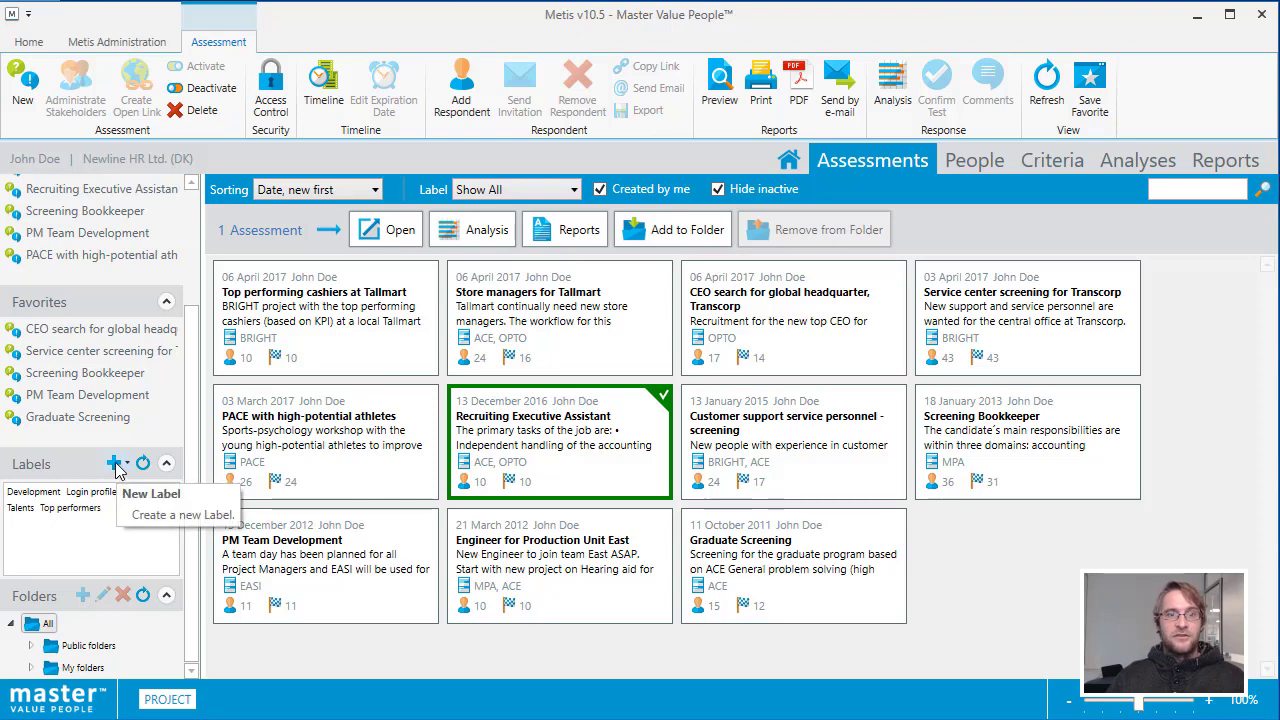
click(114, 464)
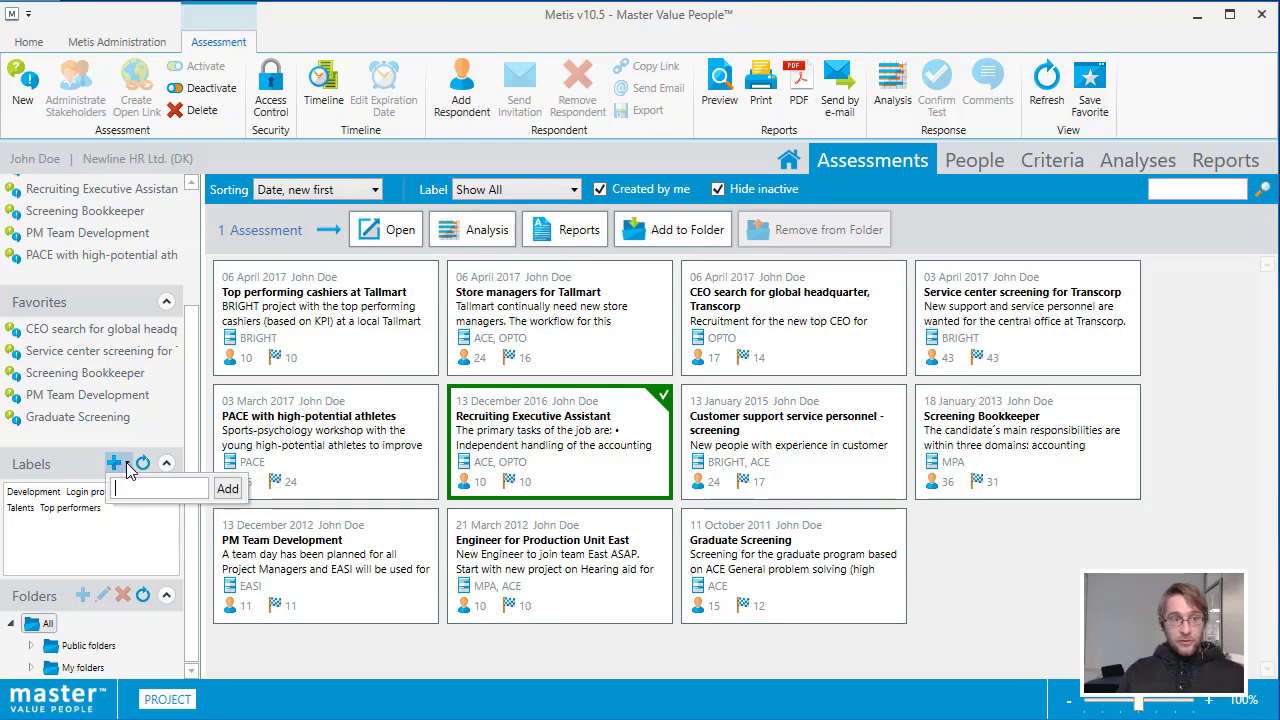
text(Test label)
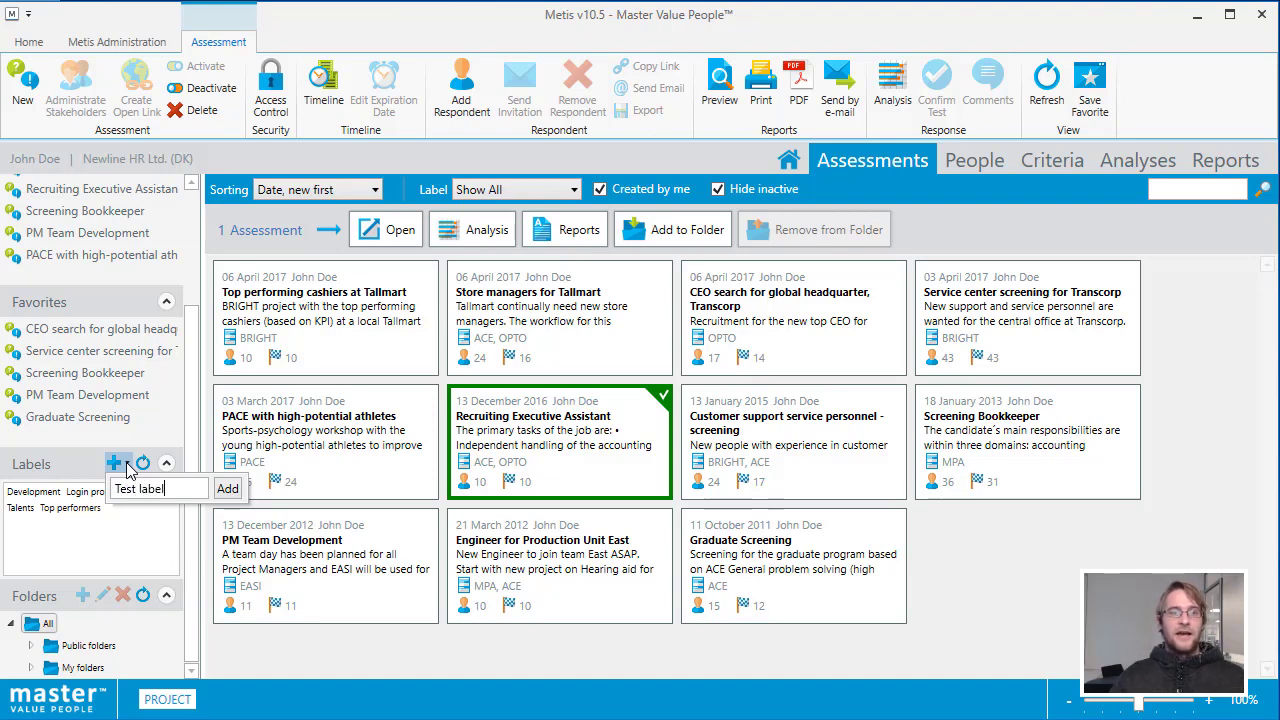
click(230, 490)
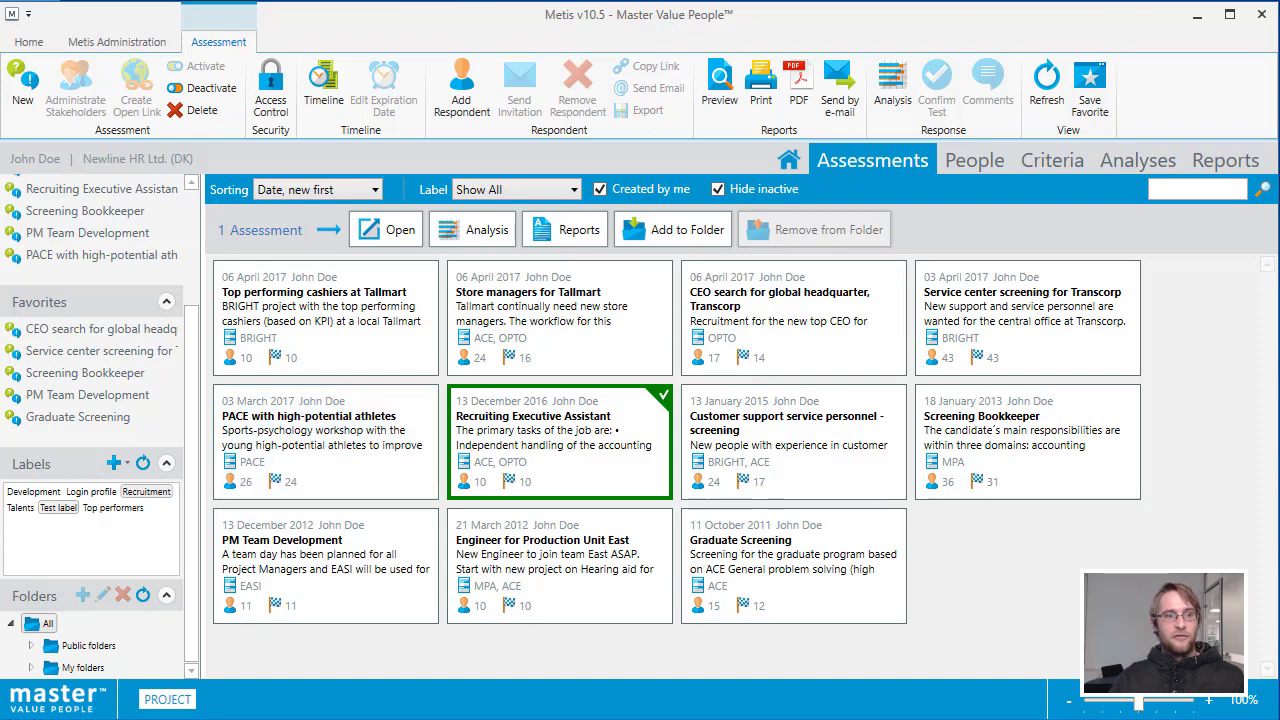
Select the first four people in the People list and create a label named "test label 2" for them
double_click(560, 440)
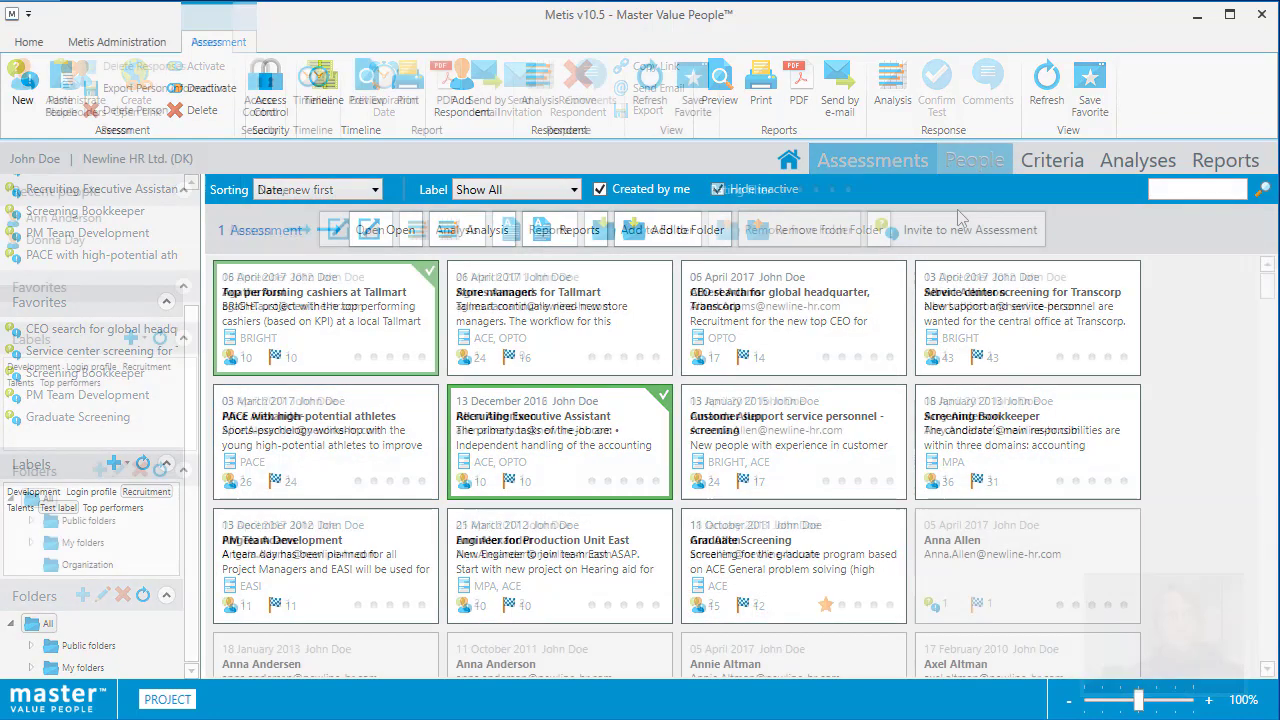
click(800, 316)
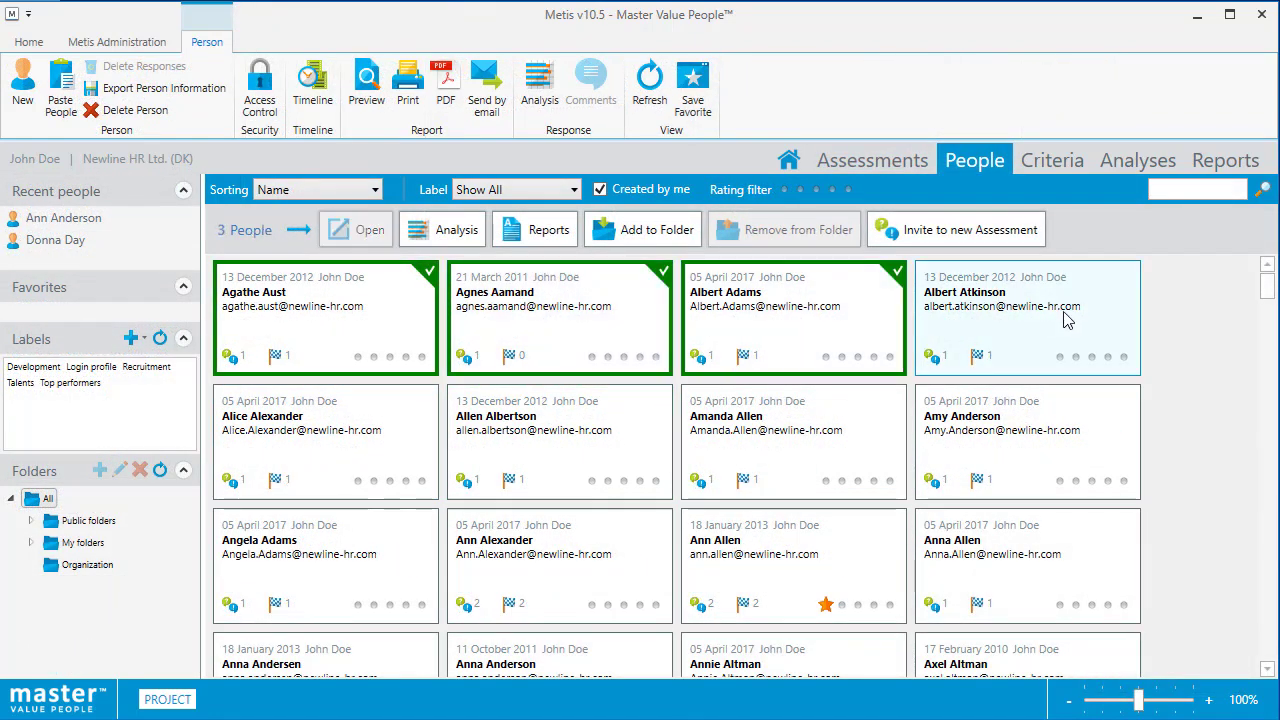
click(986, 320)
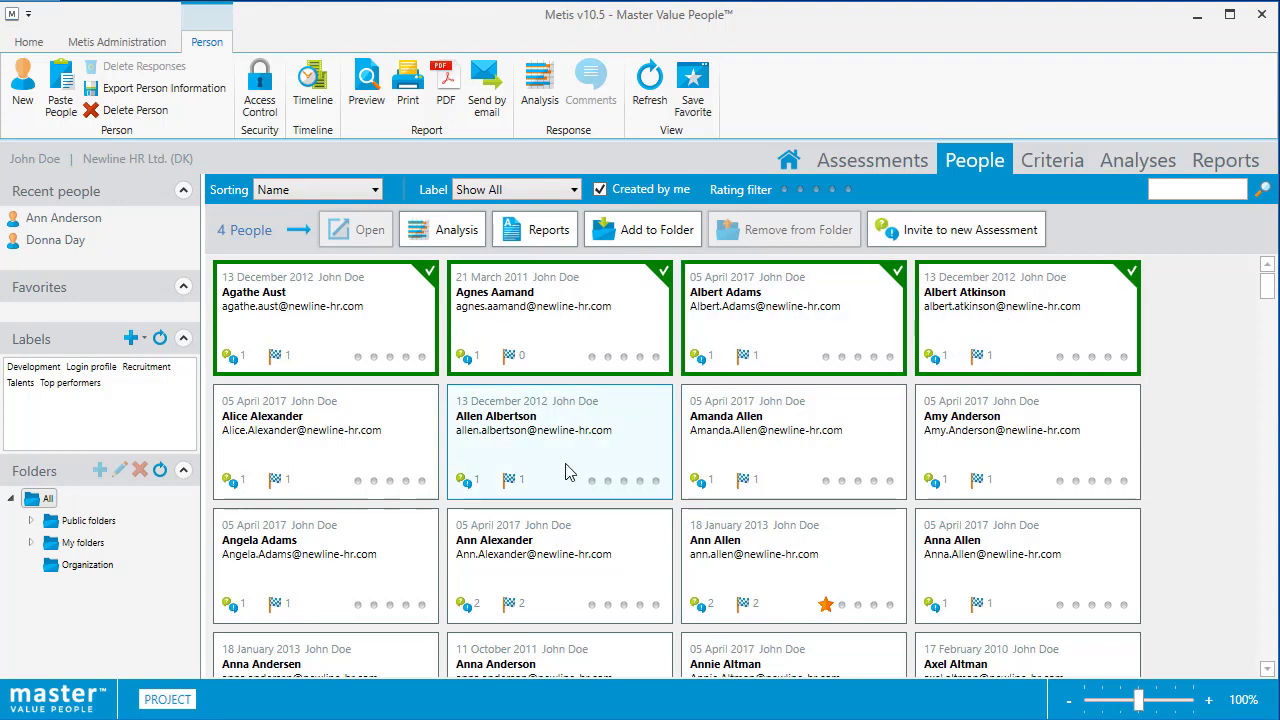
click(131, 340)
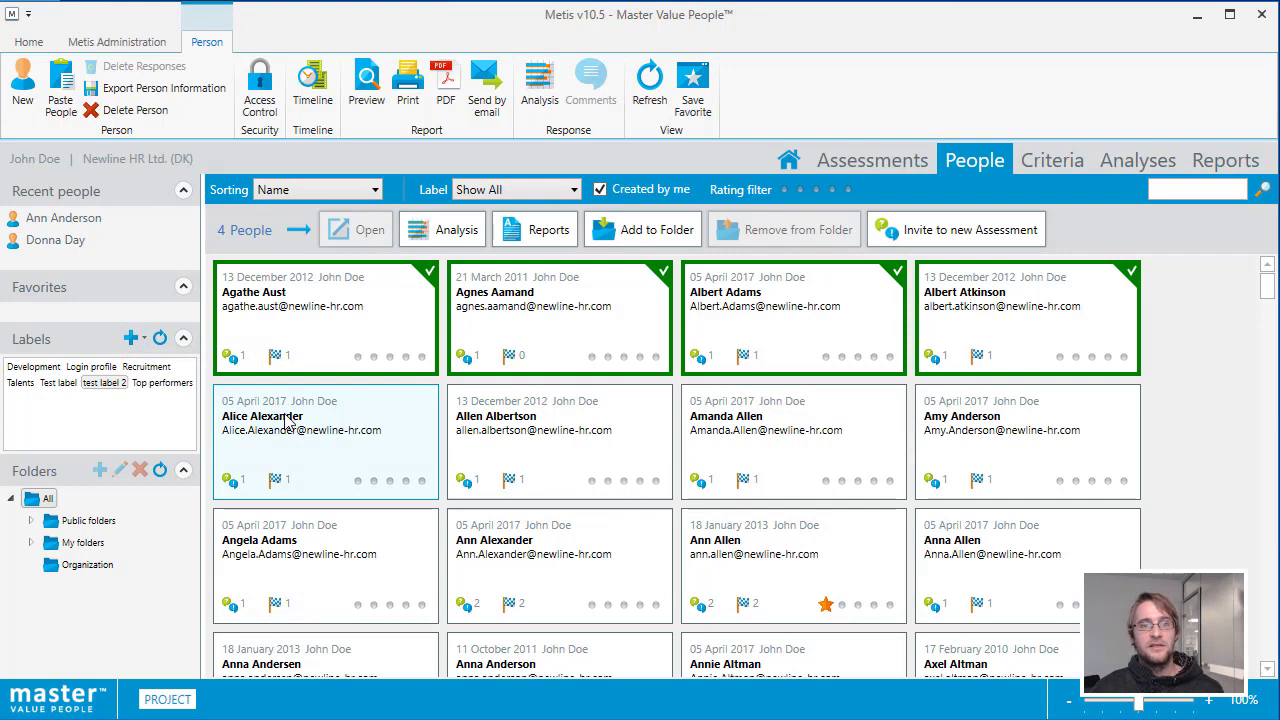
Deselect the four people, select only the second person in the second row, and assign the Development label to that person
click(800, 320)
click(1034, 317)
click(690, 315)
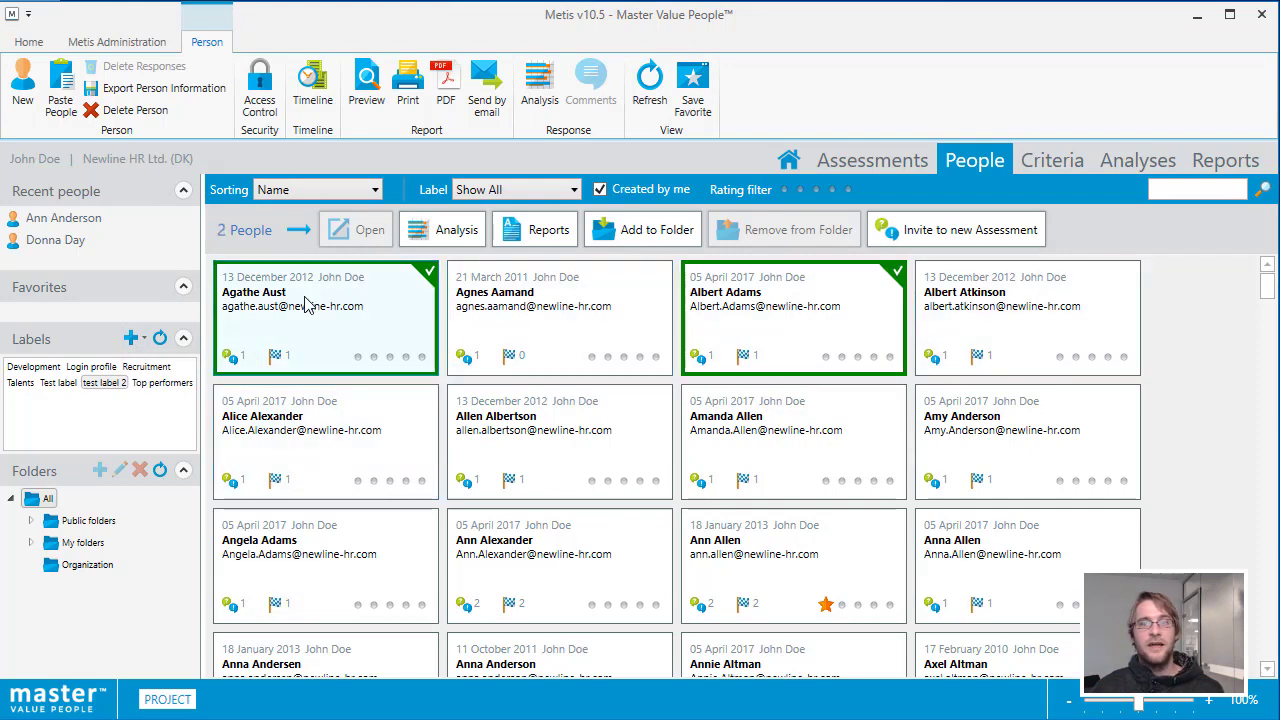
click(310, 300)
click(560, 315)
click(766, 329)
click(537, 360)
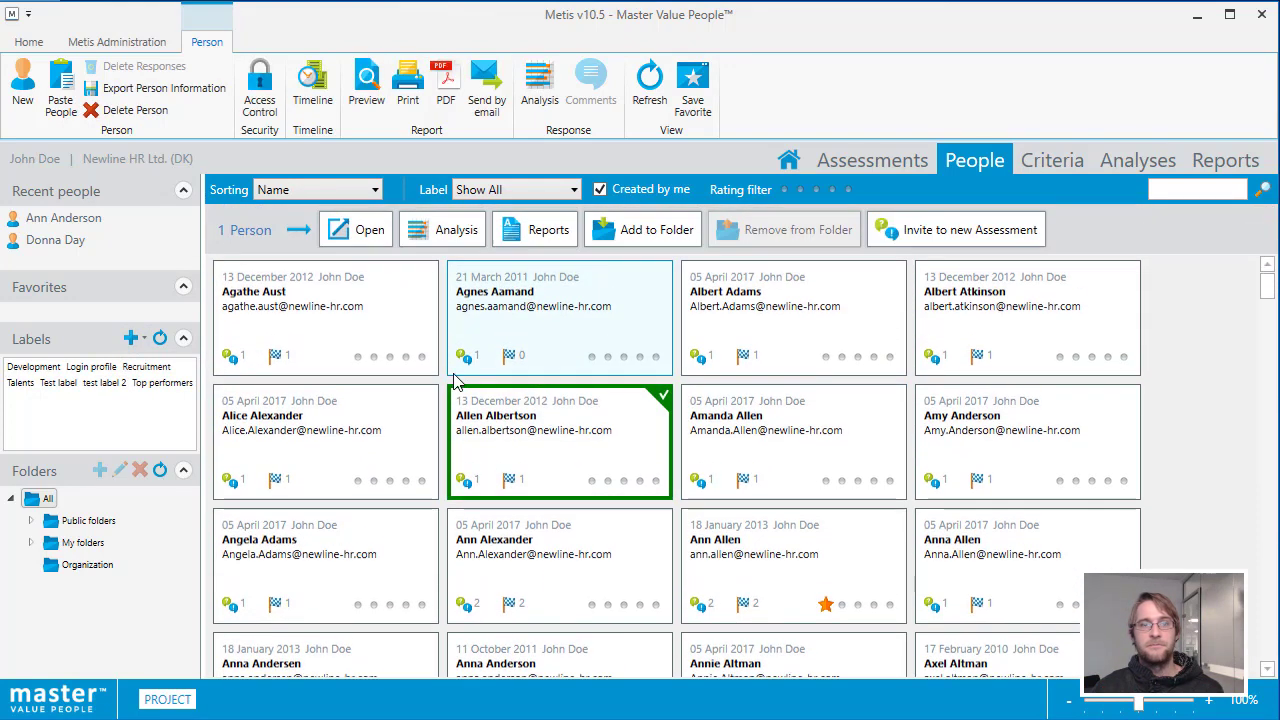
click(30, 367)
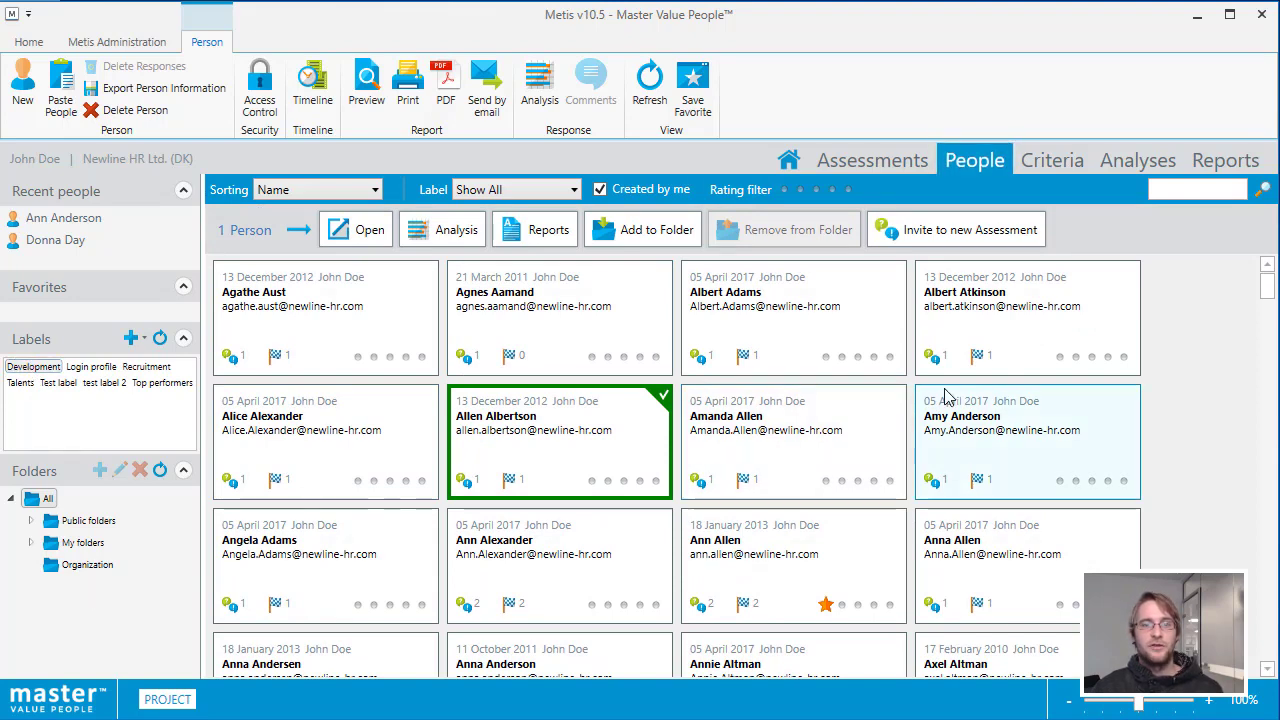
Create a subfolder named "Test Folder" under Public folders in the assessment list
click(1050, 162)
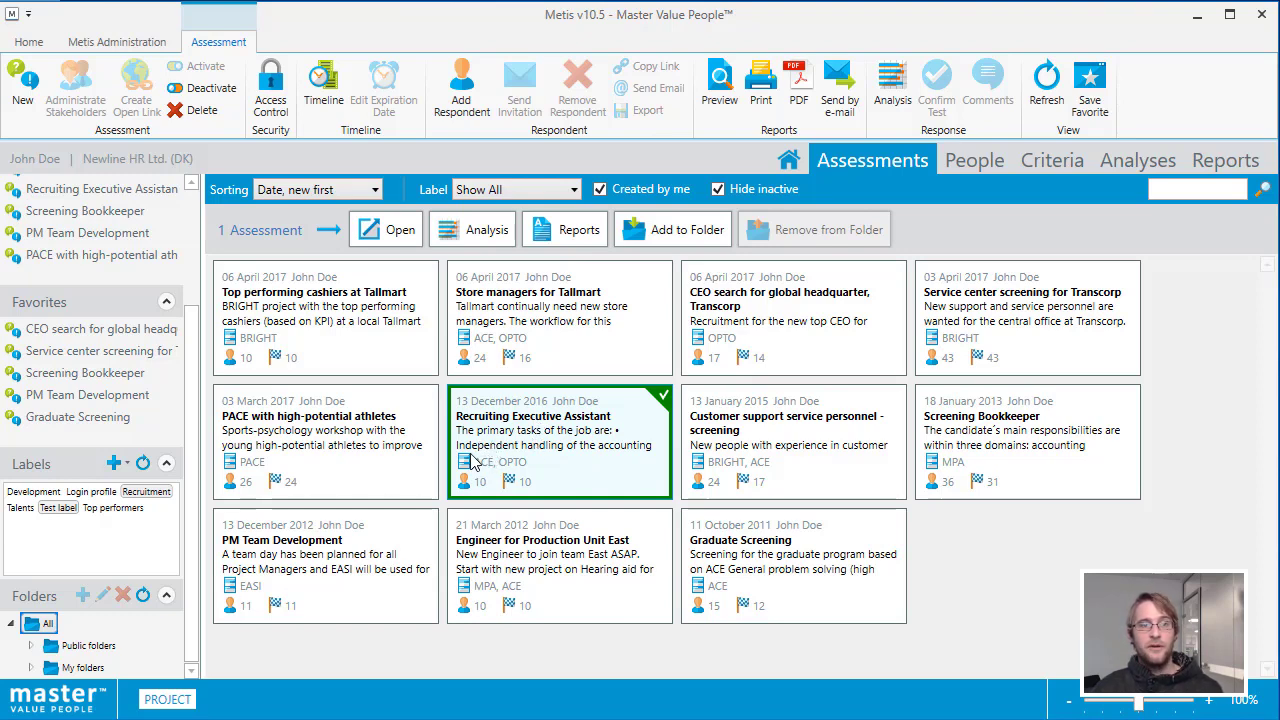
click(80, 646)
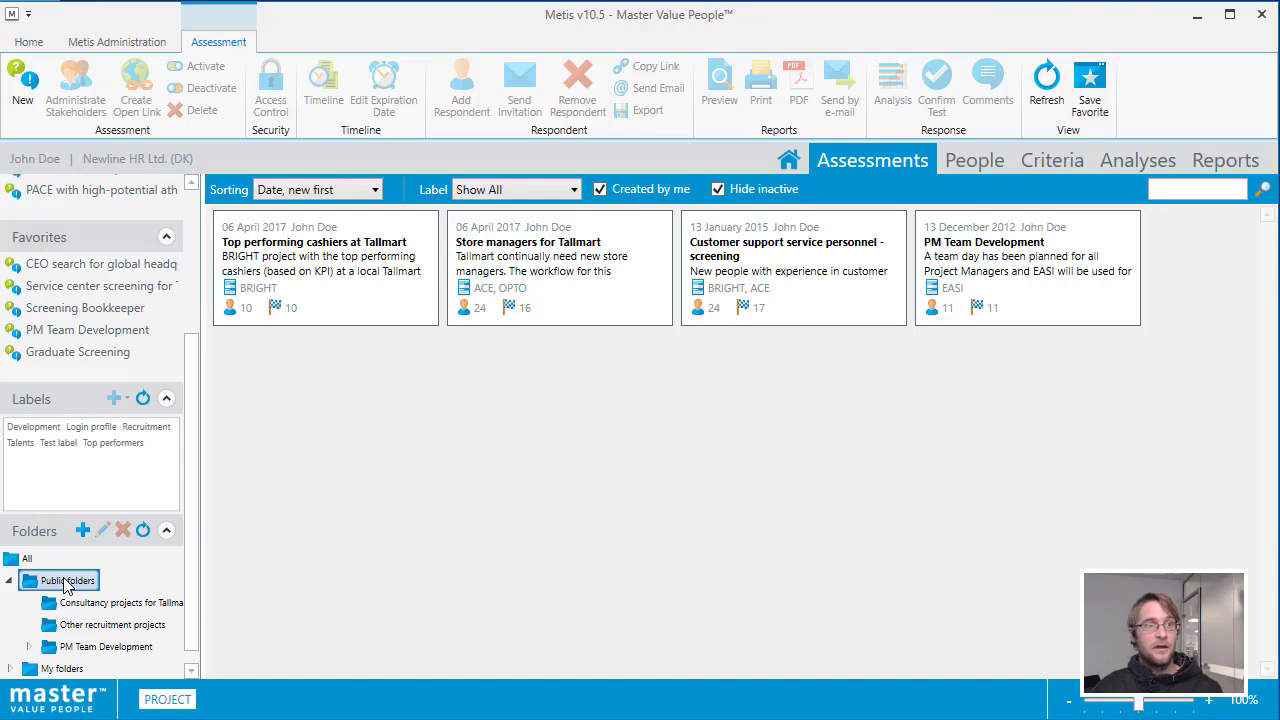
click(83, 530)
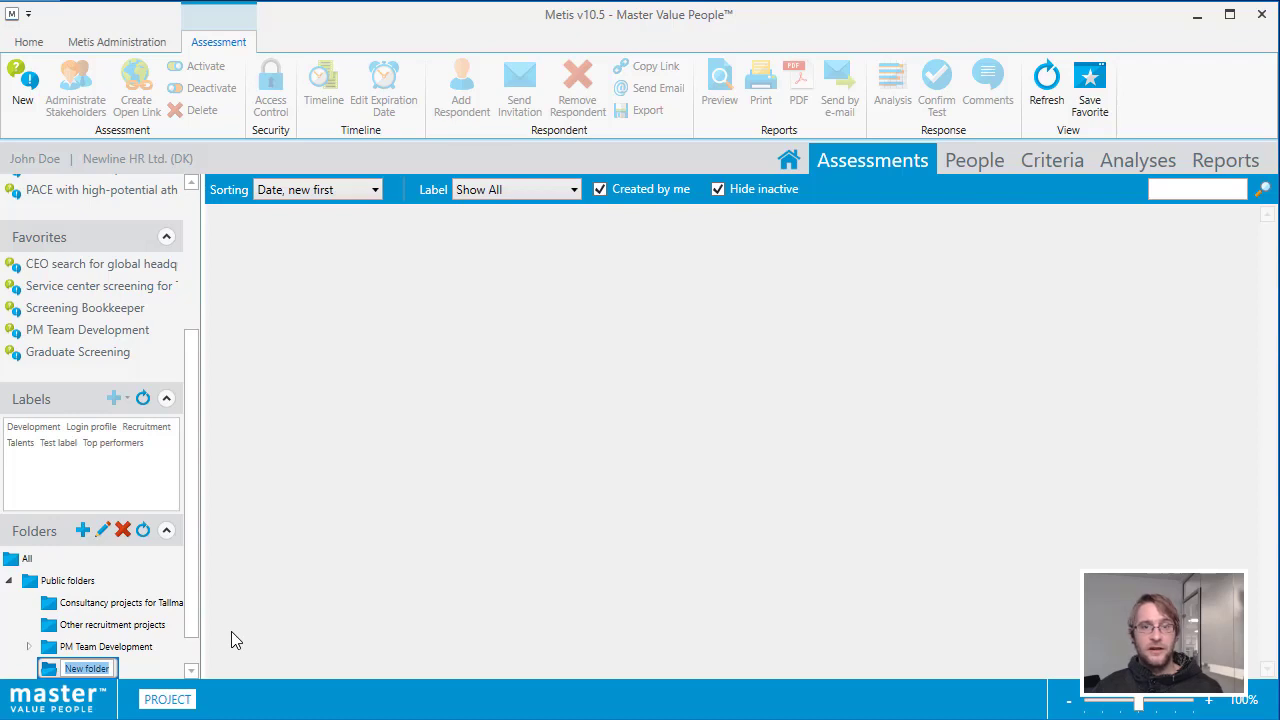
text(Tes)
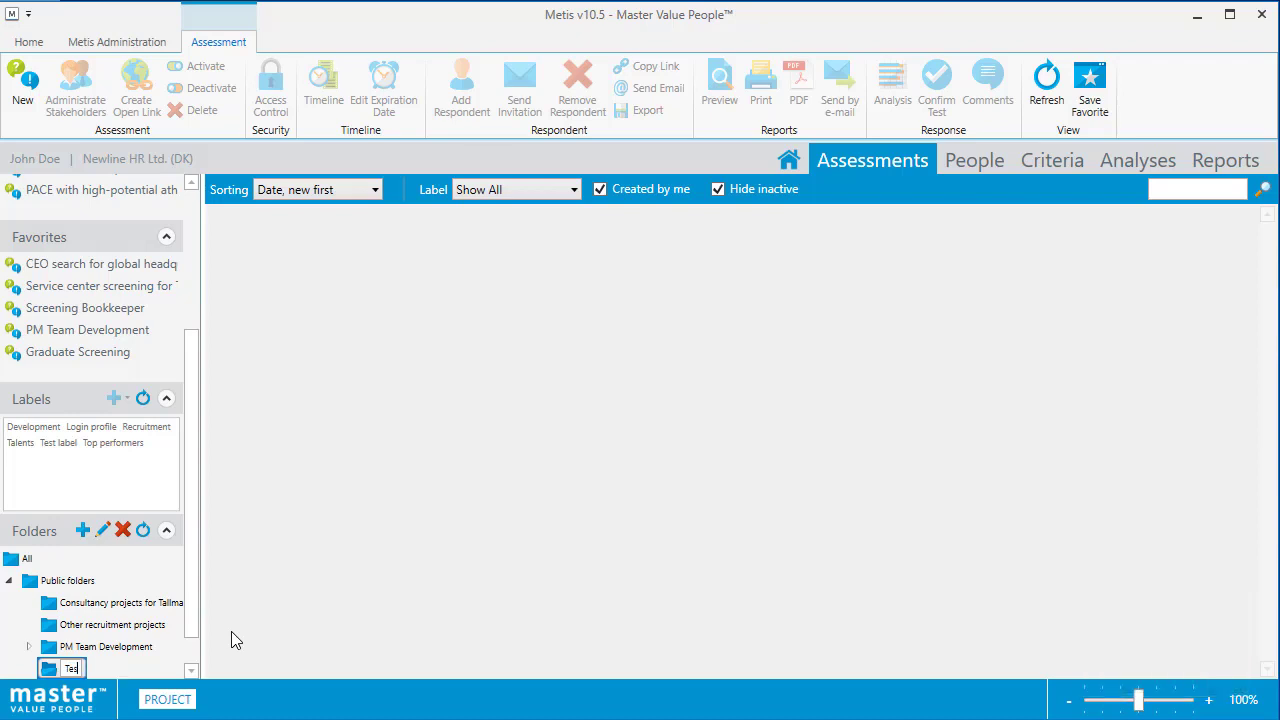
text(t Folder)
key(Return)
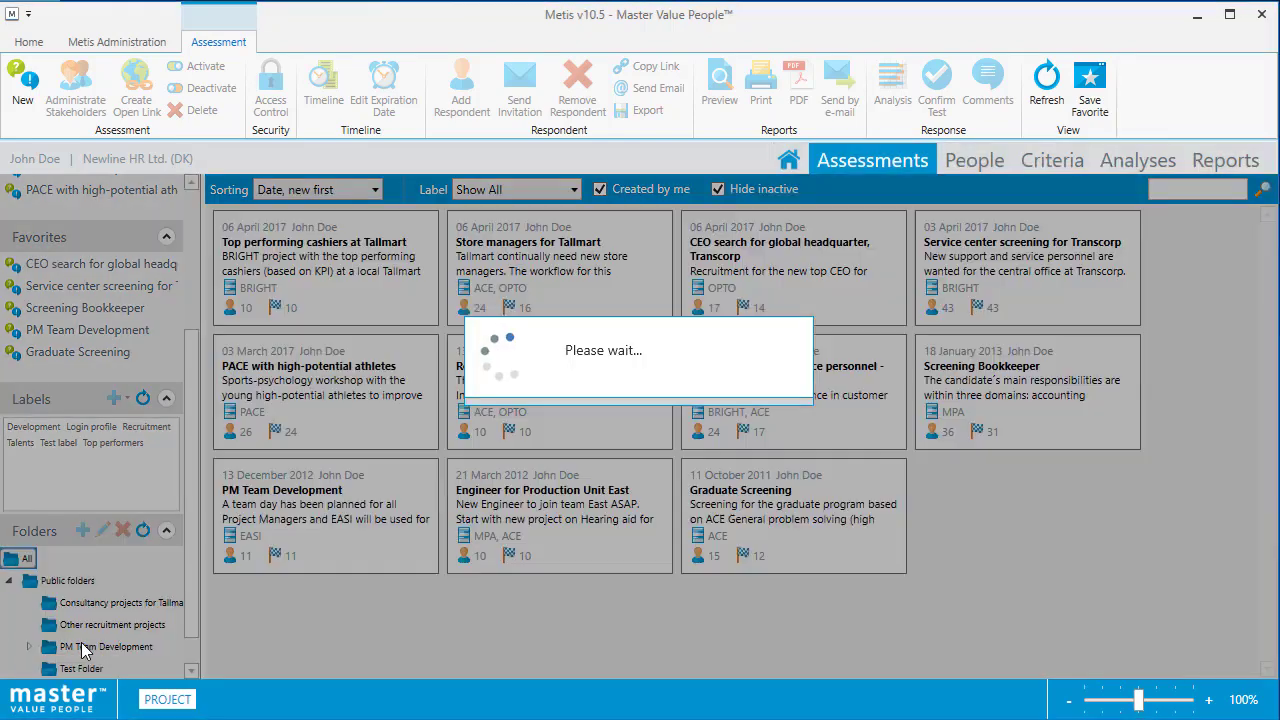
Rename Test Folder as "New Name"
click(81, 667)
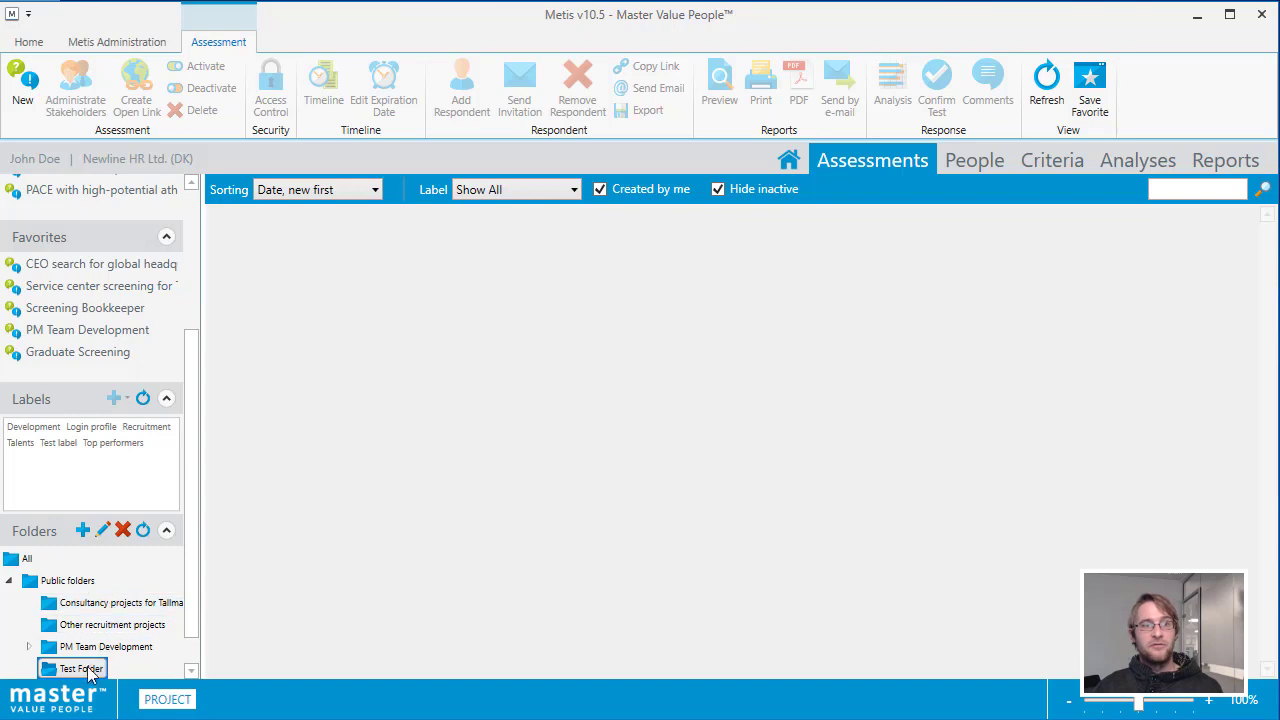
click(101, 536)
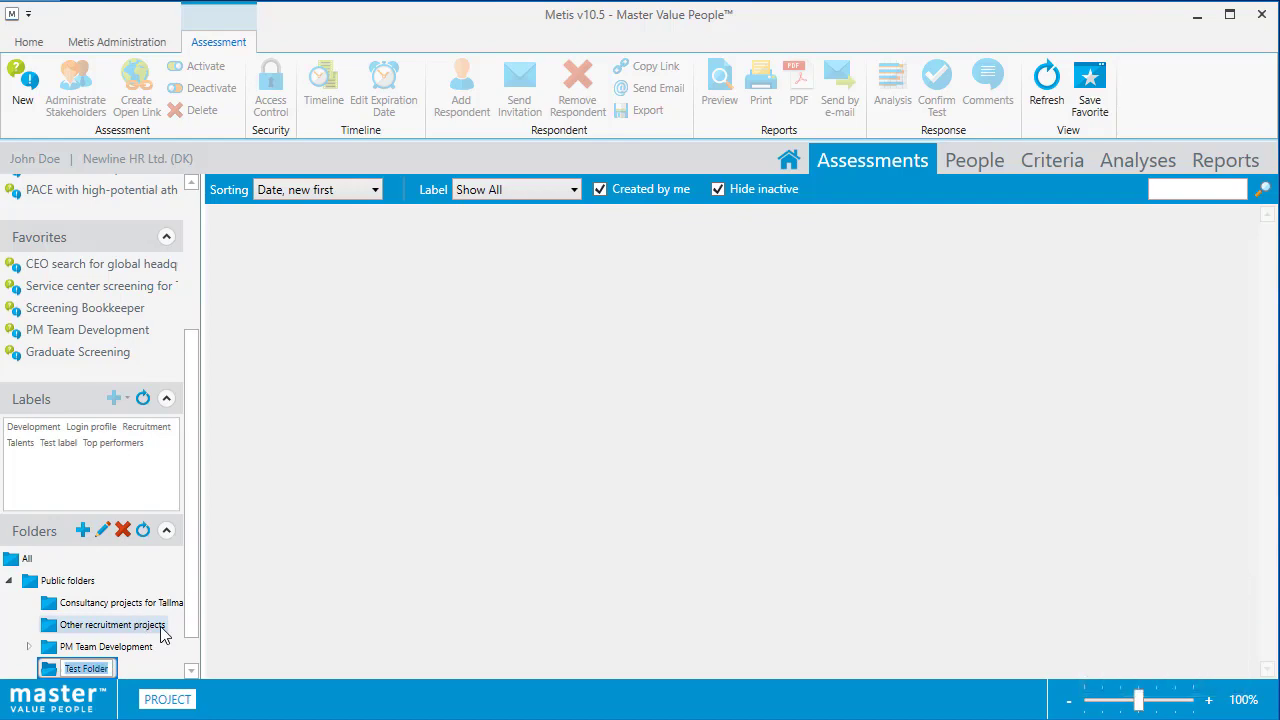
text(New Name)
key(Return)
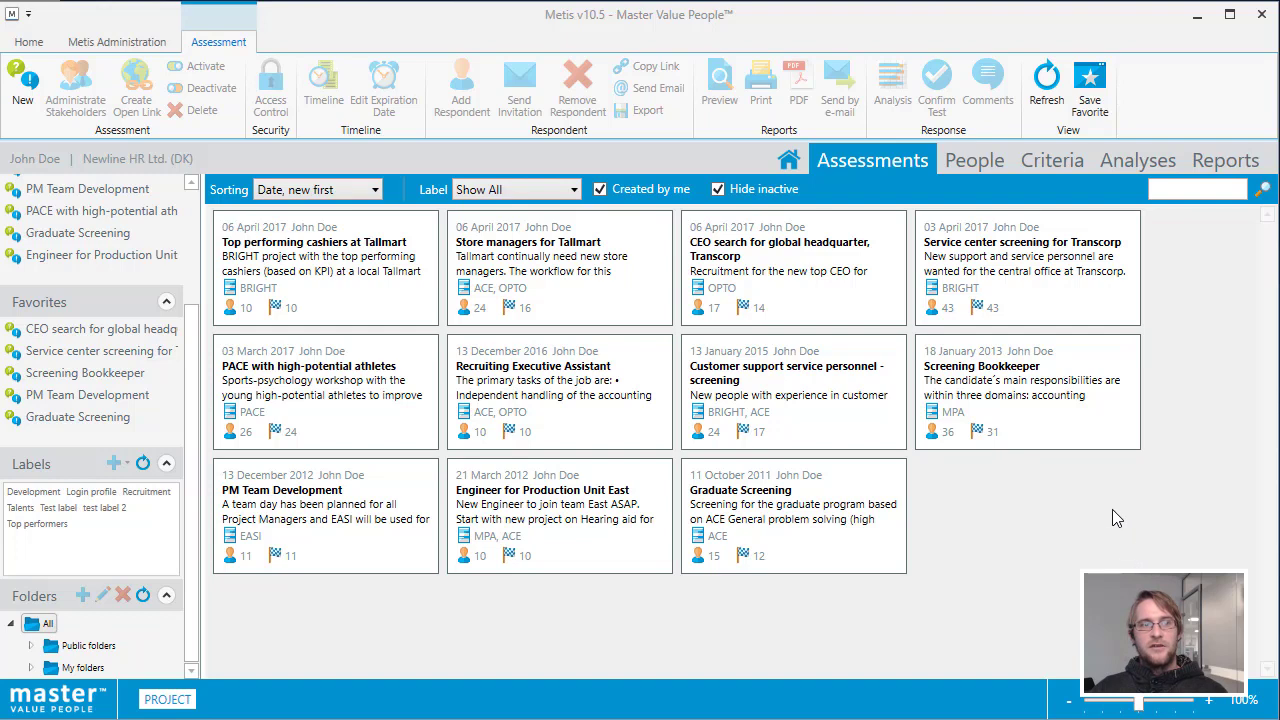
Open the Recruiting Executive Assistant assessment and add it to the New Name folder under Public folders
double_click(503, 372)
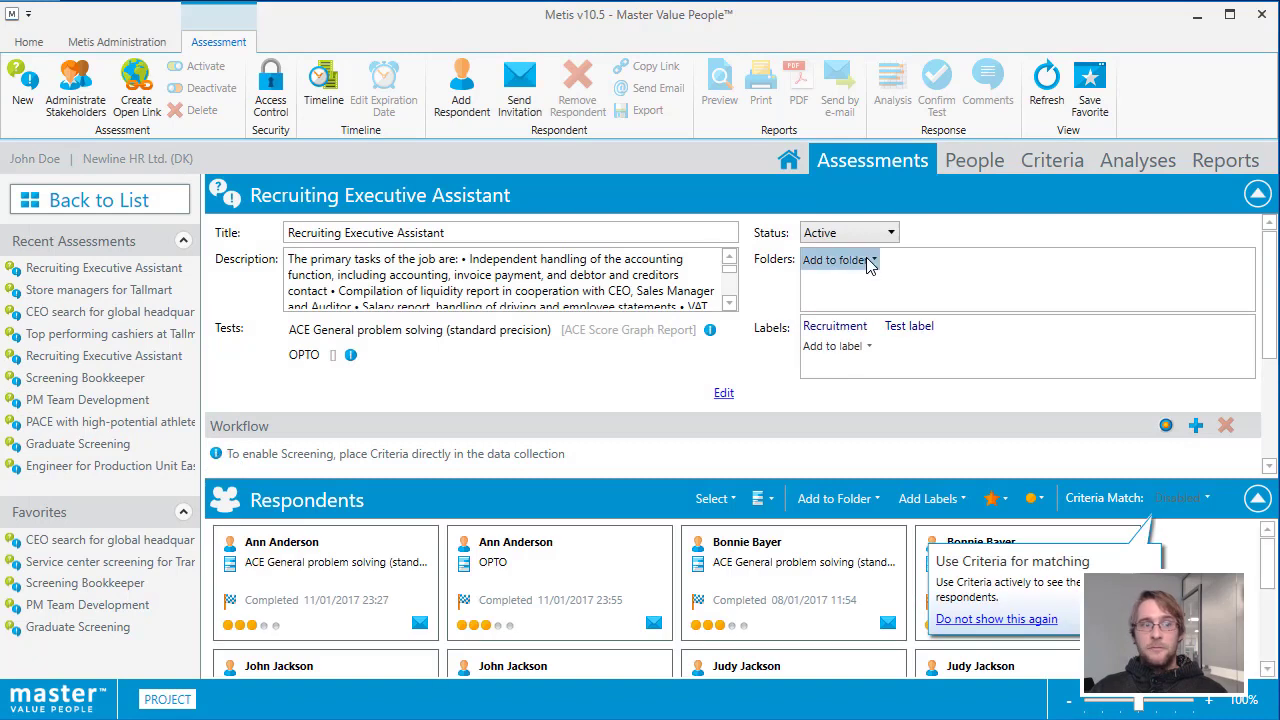
click(868, 262)
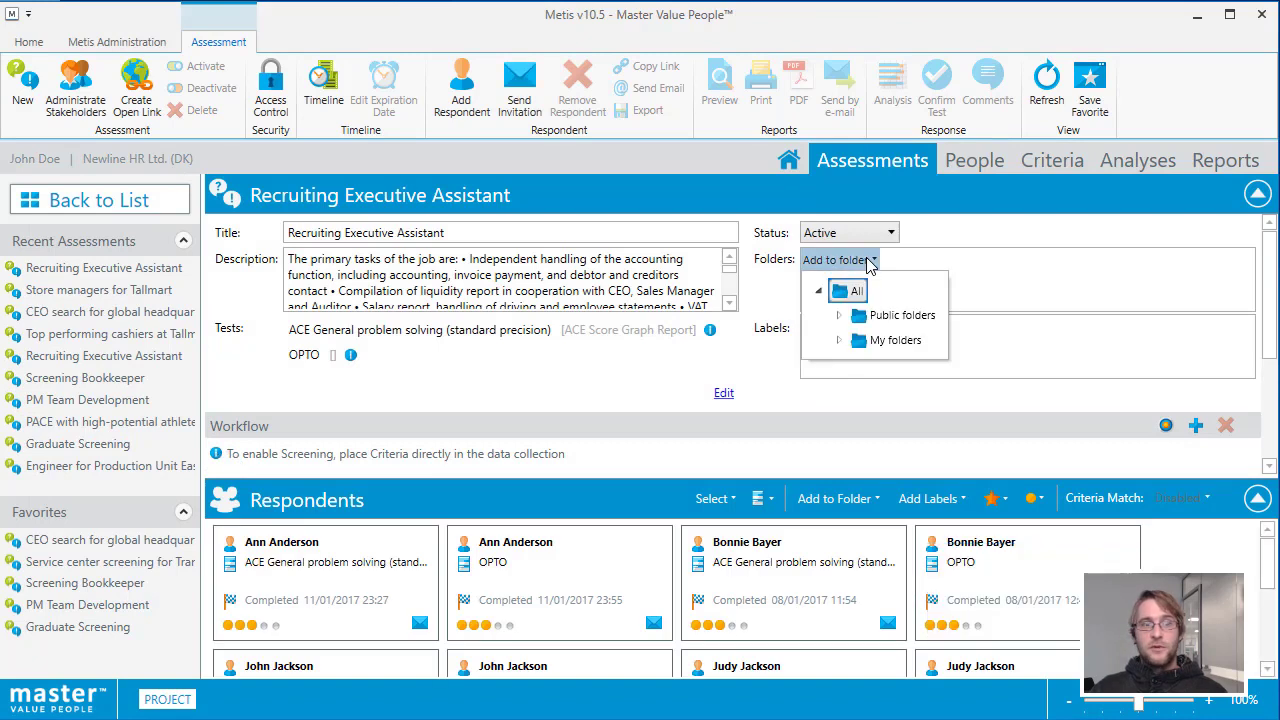
click(840, 315)
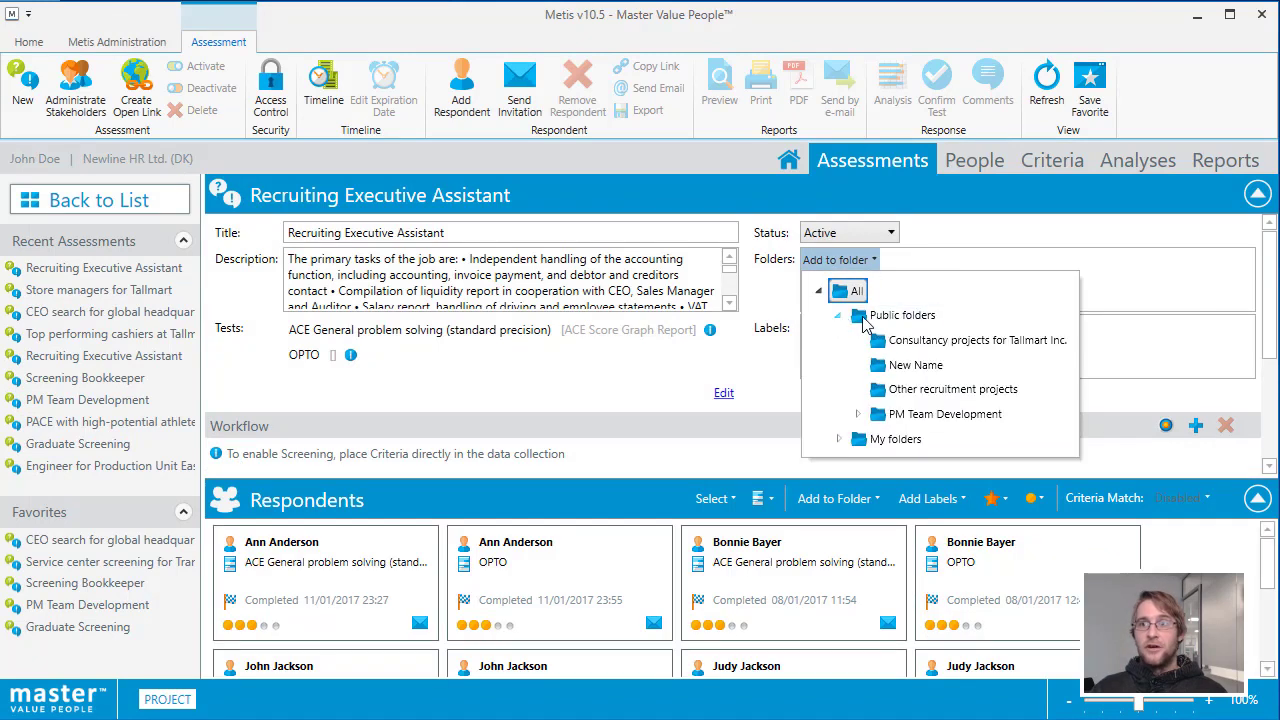
click(915, 366)
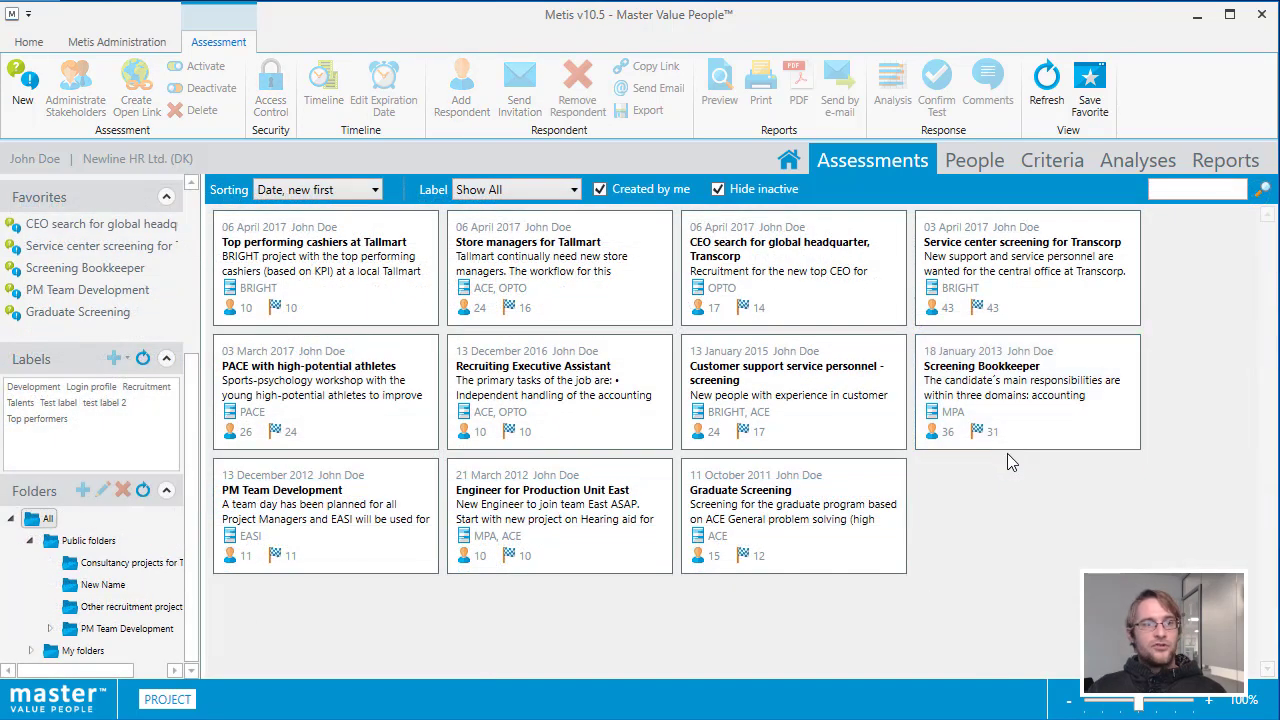
Add the Recruiting Executive Assistant and PACE with high-potential athletes assessments together to the New Name folder, and open that folder
click(586, 403)
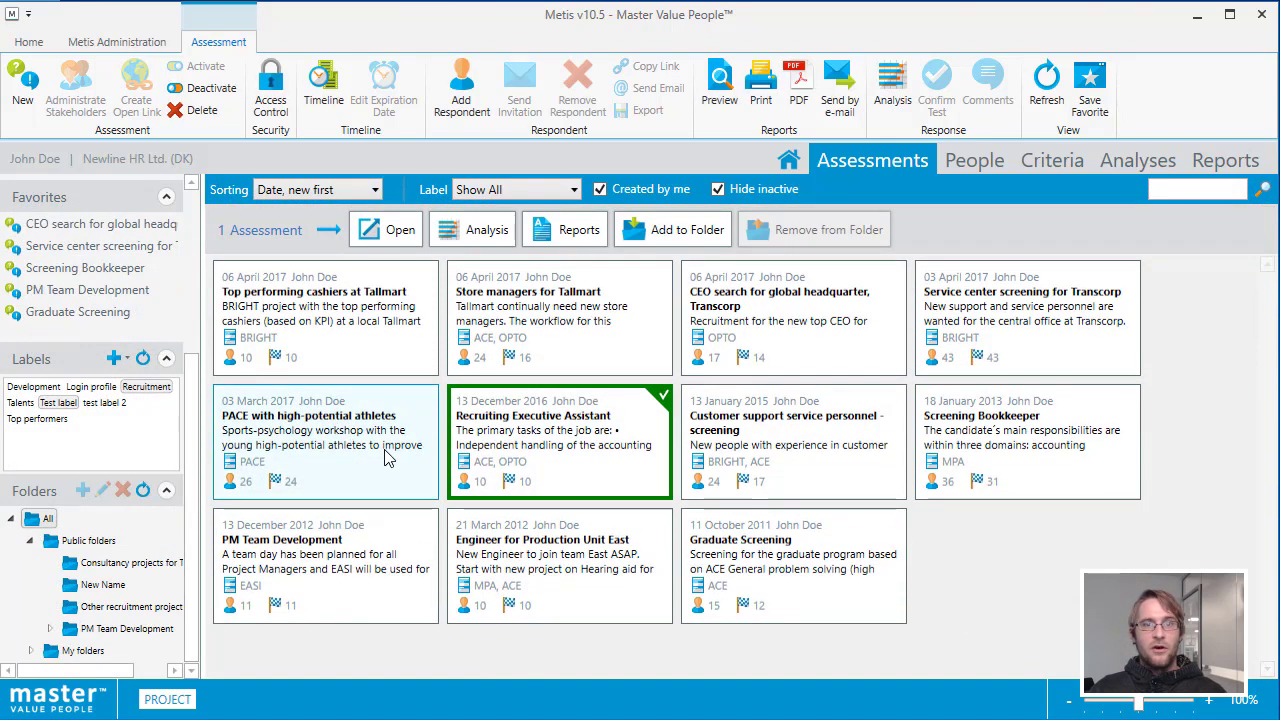
click(342, 458)
drag(340, 460, 97, 590)
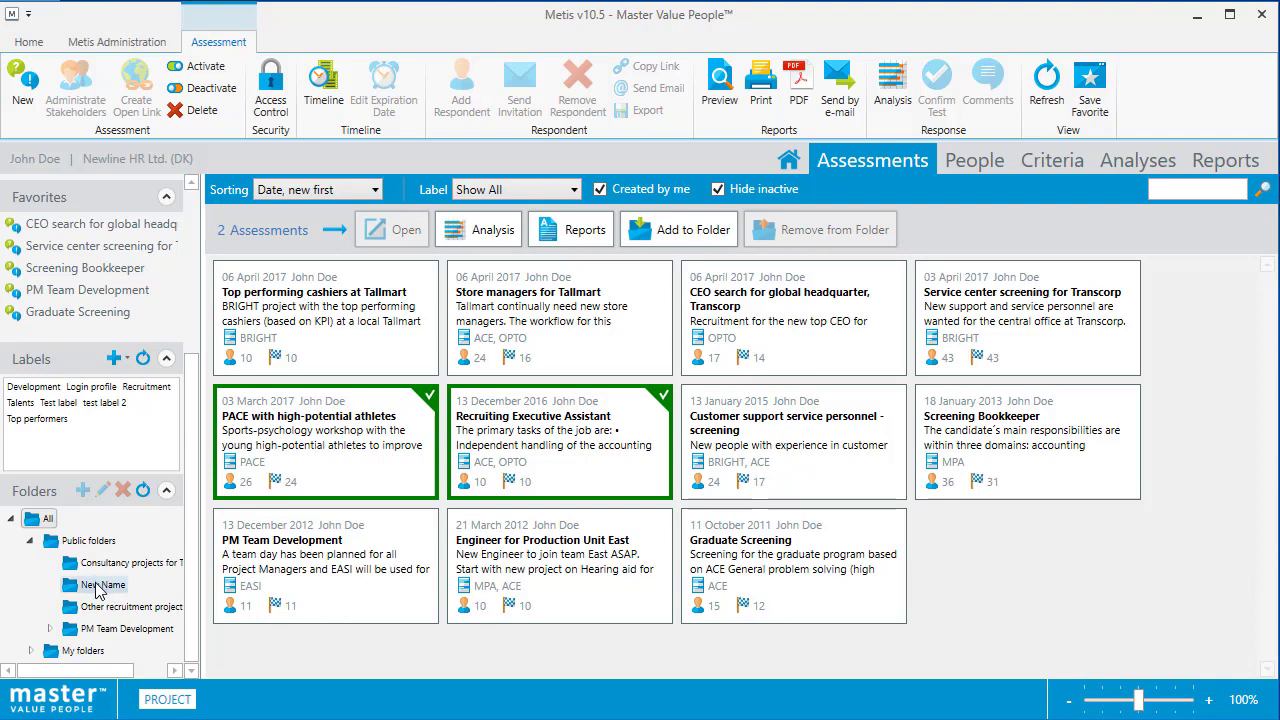
click(97, 588)
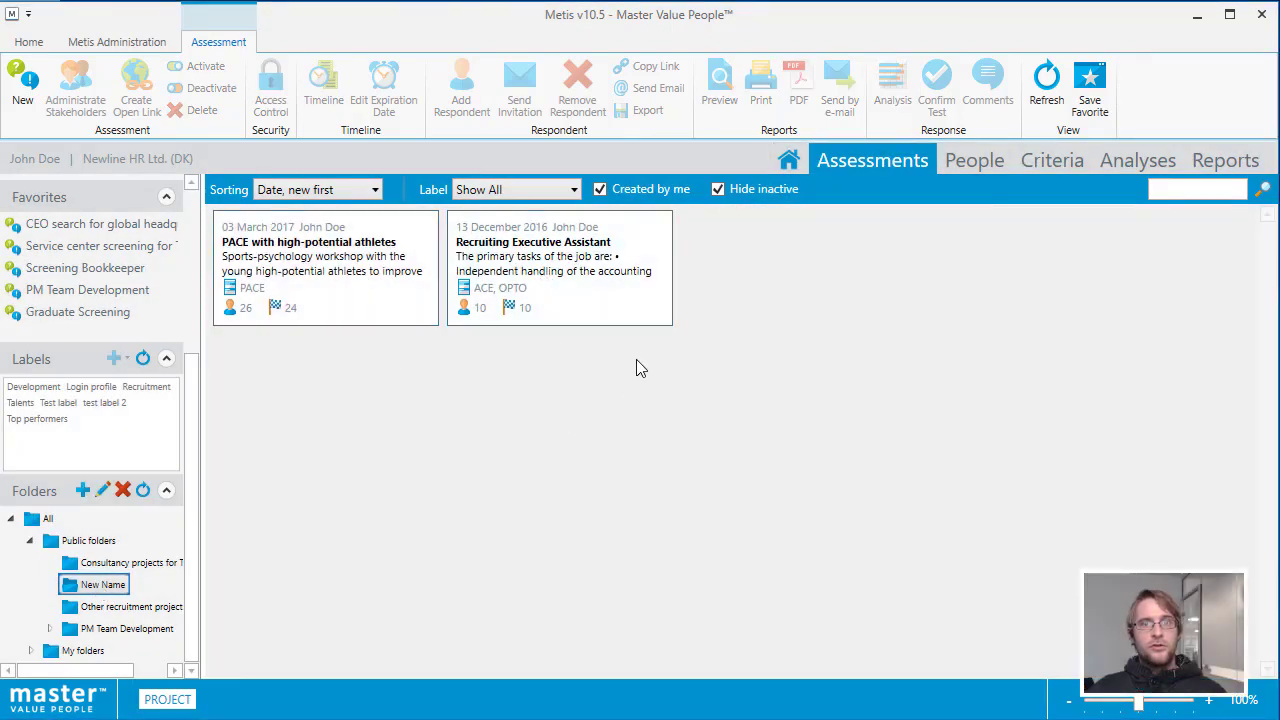
Open the Recruiting Executive Assistant assessment, add the Top performers label and remove the Test label from it
double_click(578, 265)
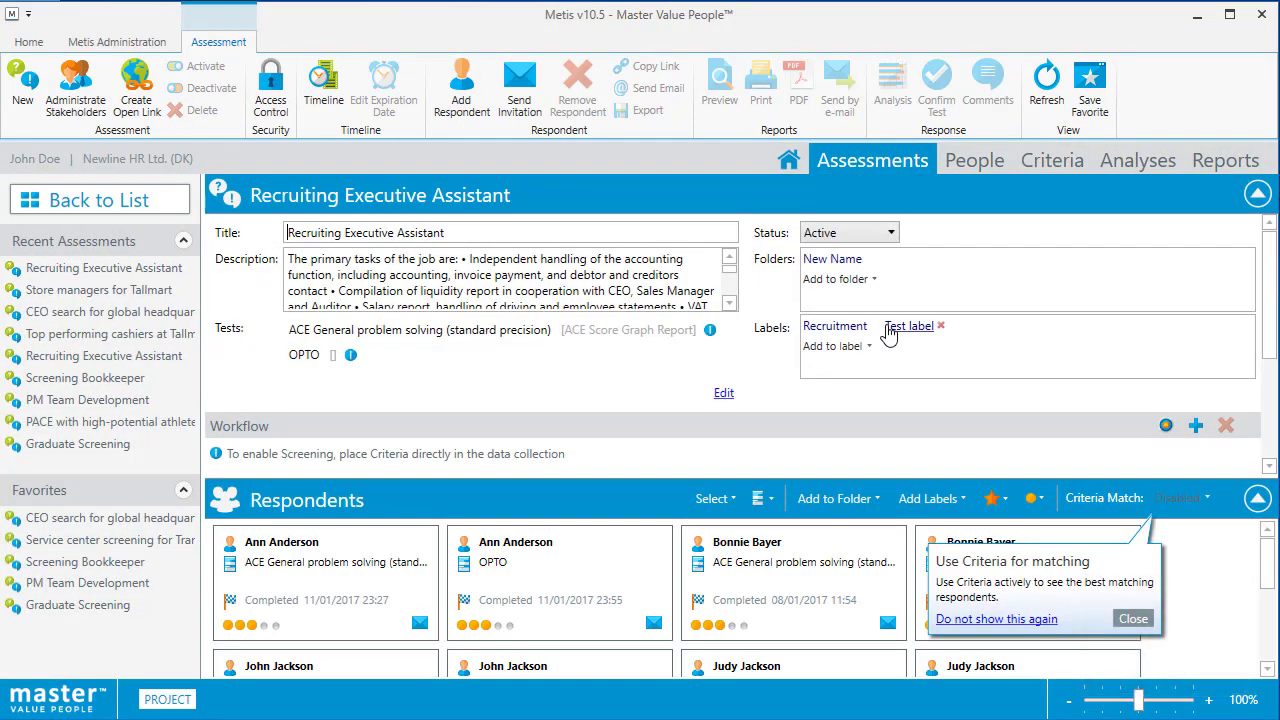
click(838, 349)
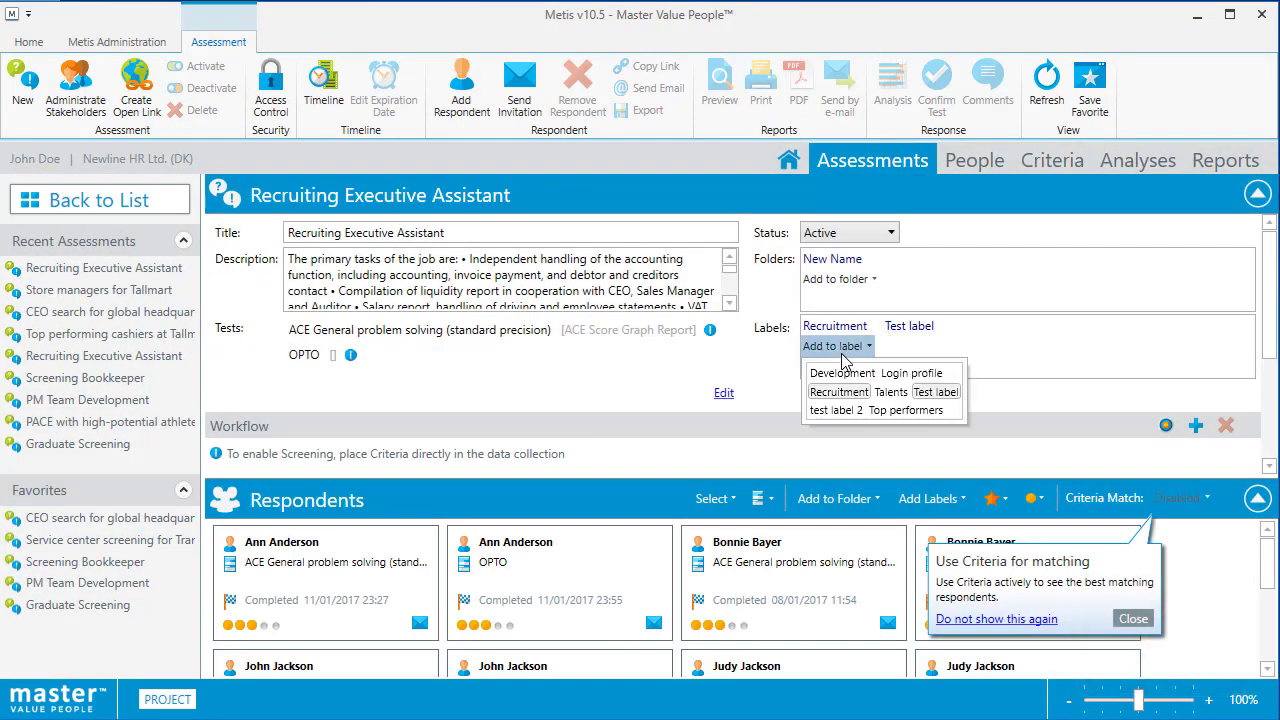
click(899, 411)
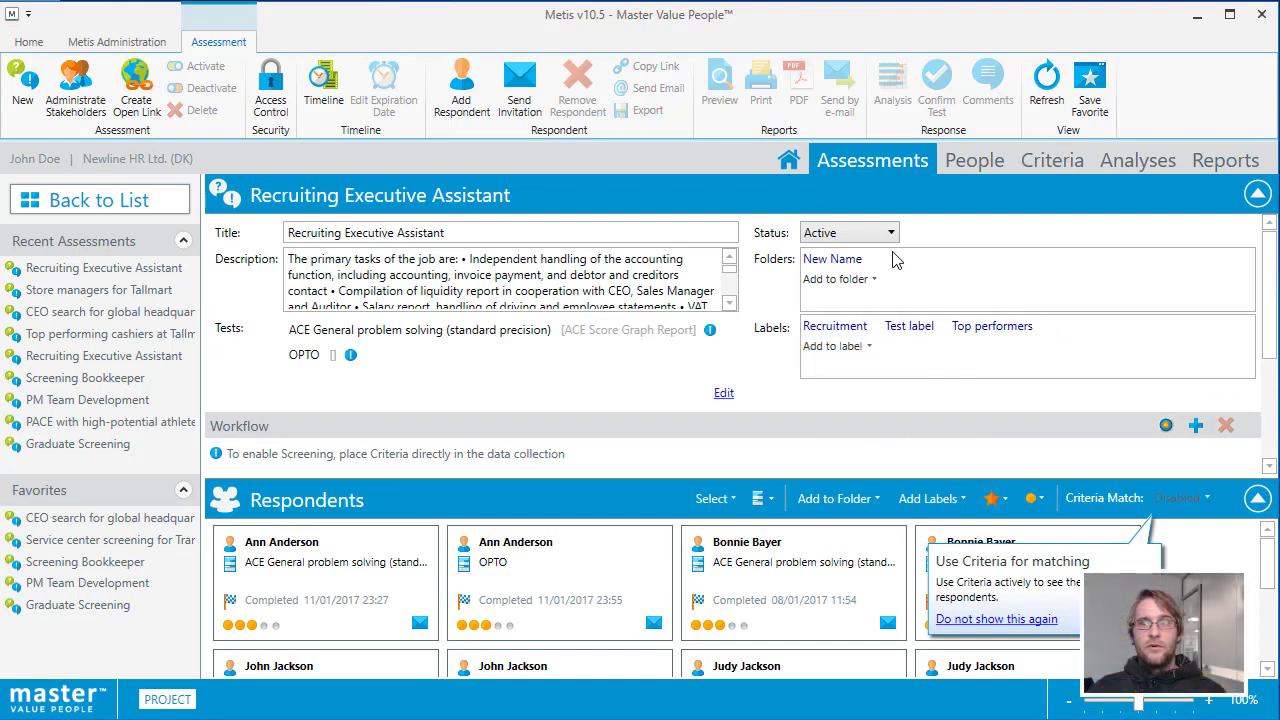
mouse_move(832, 266)
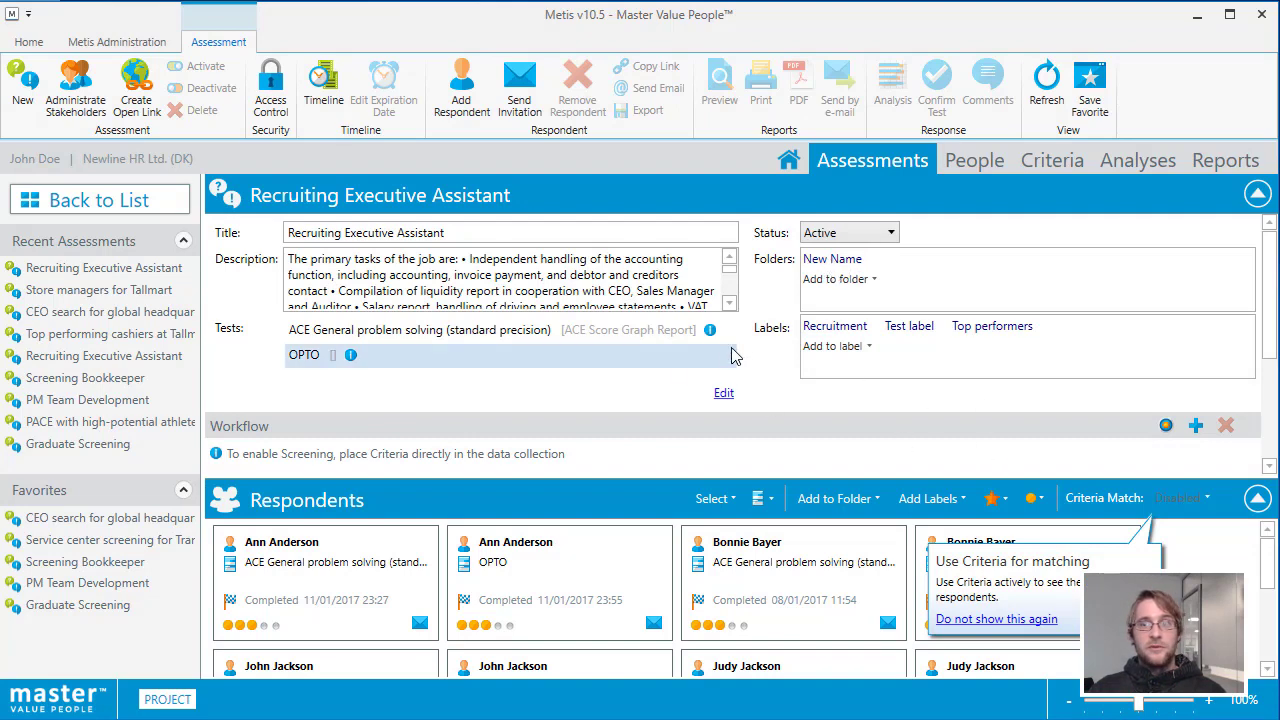
mouse_move(848, 340)
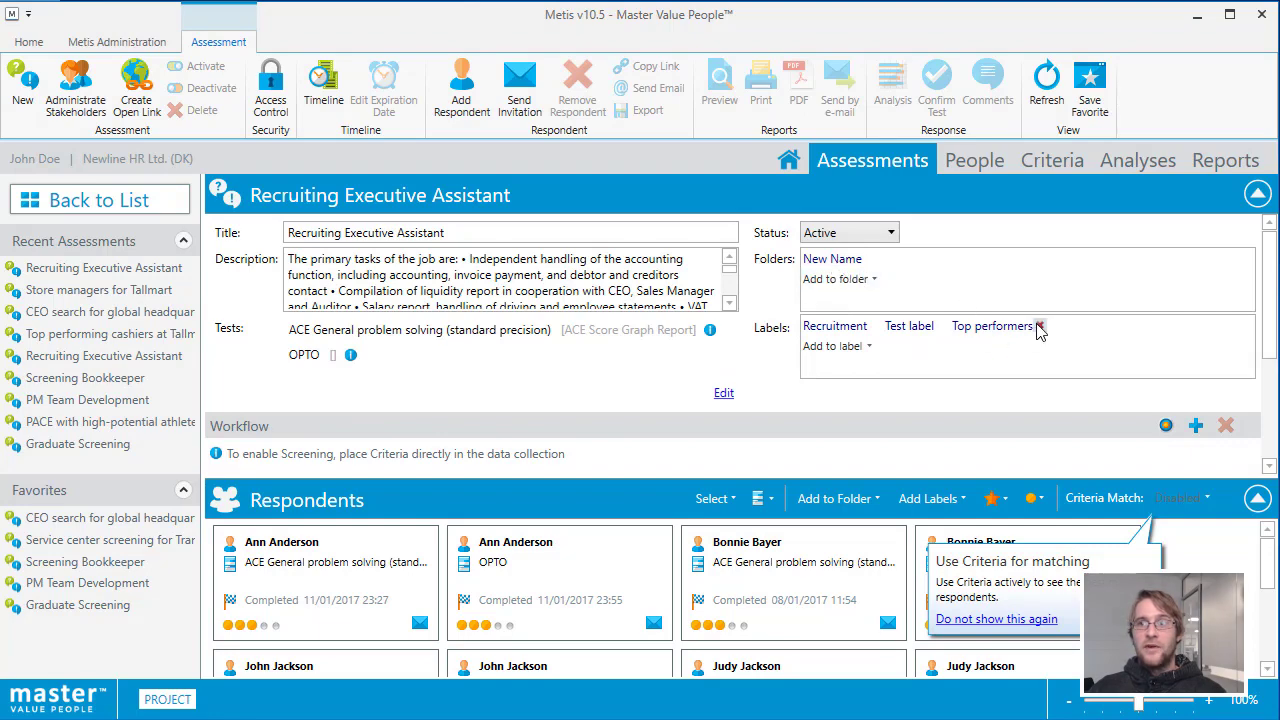
click(941, 327)
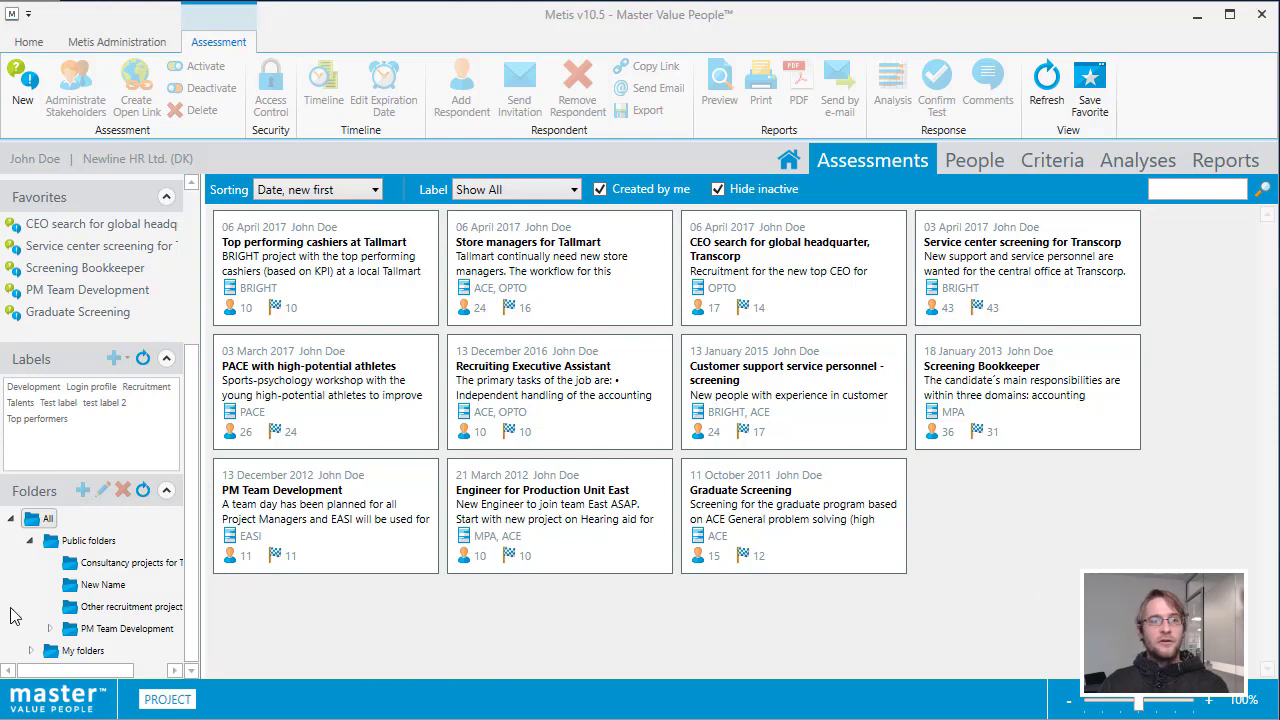
View the assessments in the Consultancy projects for Tallmart Inc., New Name and Other recruitment projects folders, ending back at All
click(109, 565)
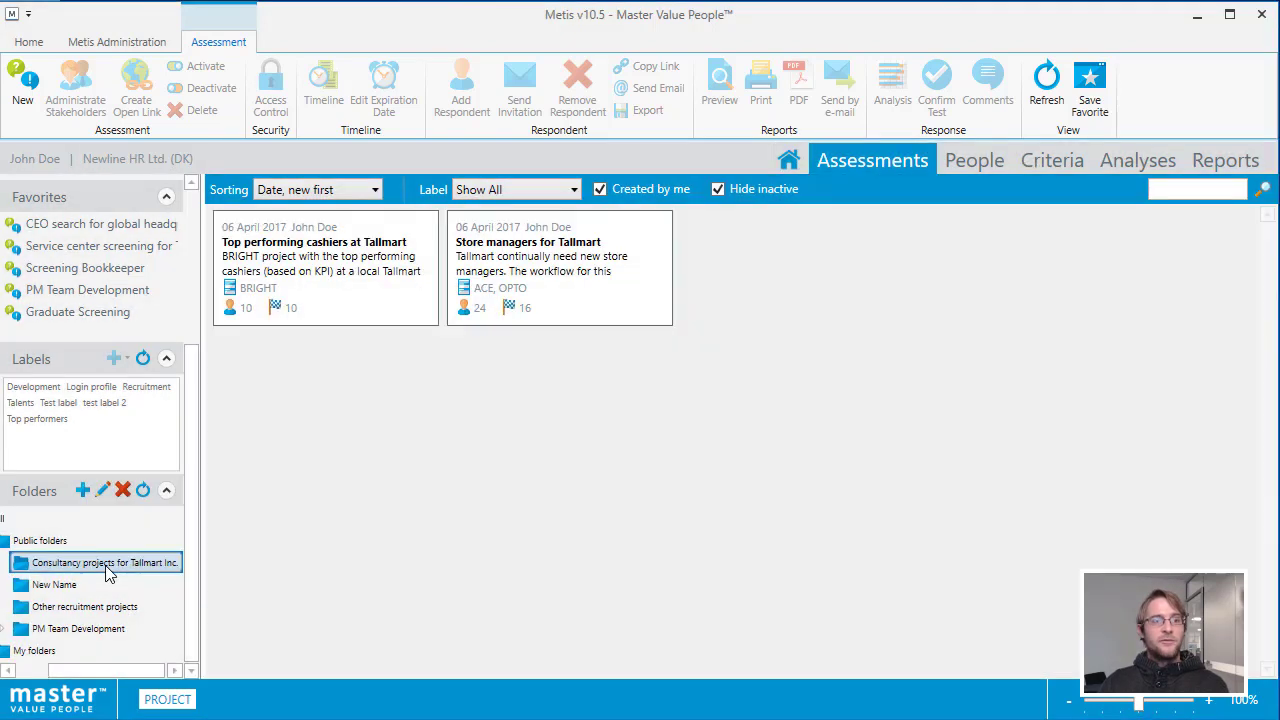
click(80, 588)
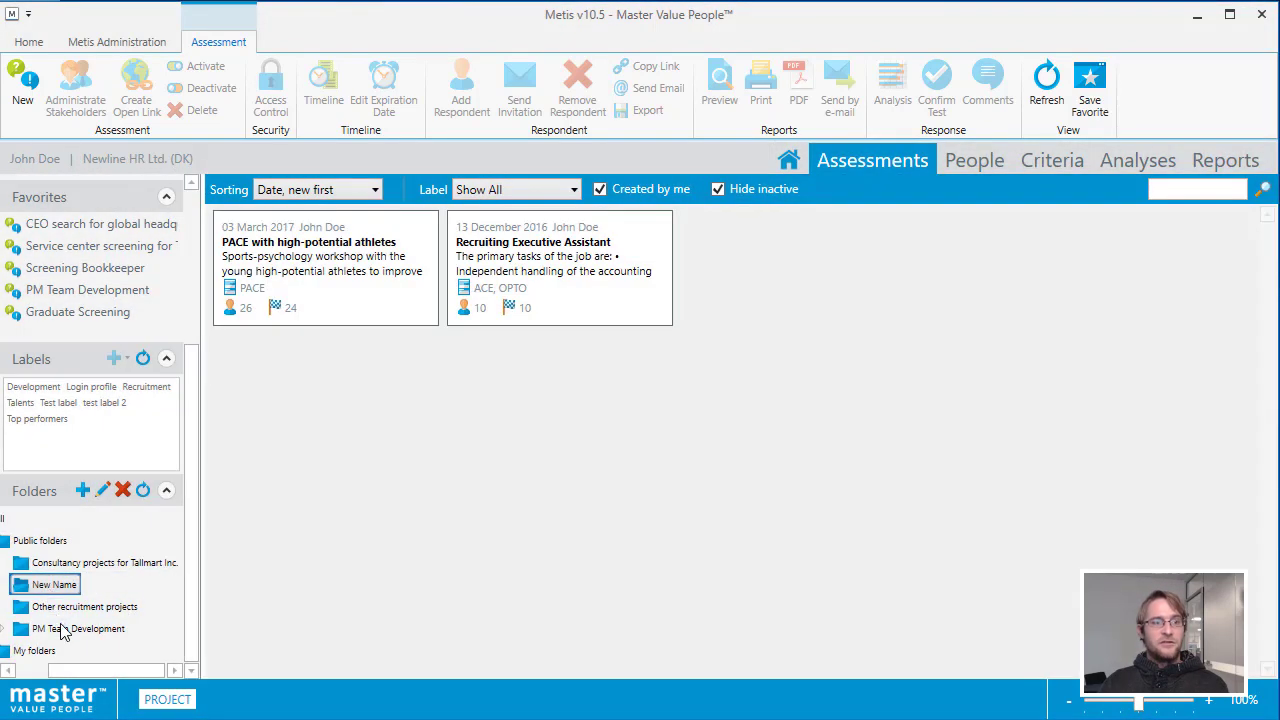
click(68, 608)
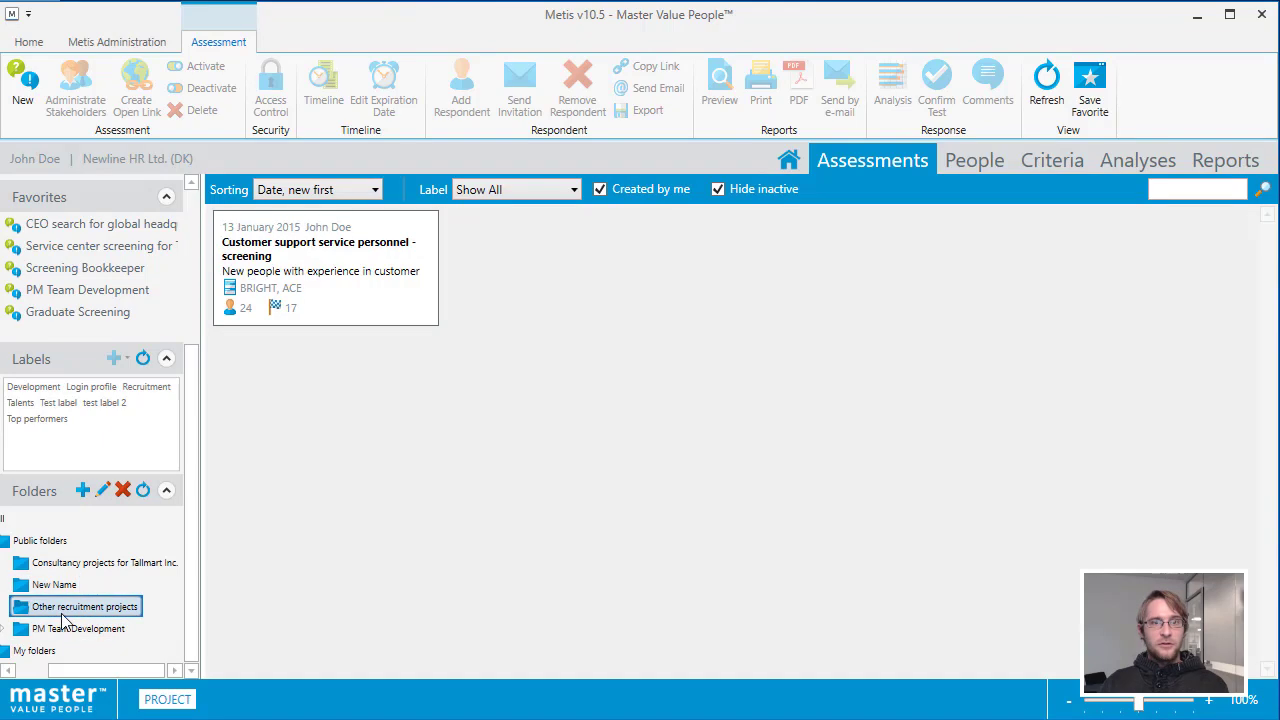
click(5, 527)
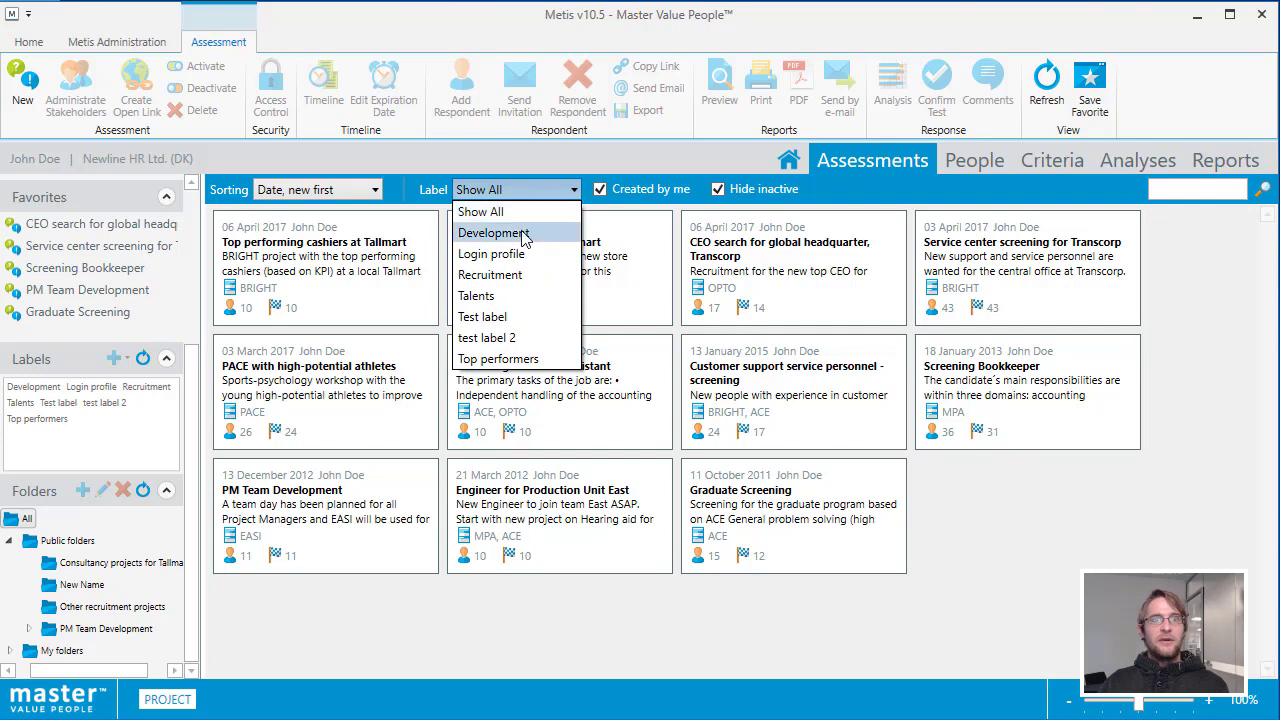
Filter the assessment list by the Development label, and switch the label filter to Recruitment
click(525, 234)
click(527, 190)
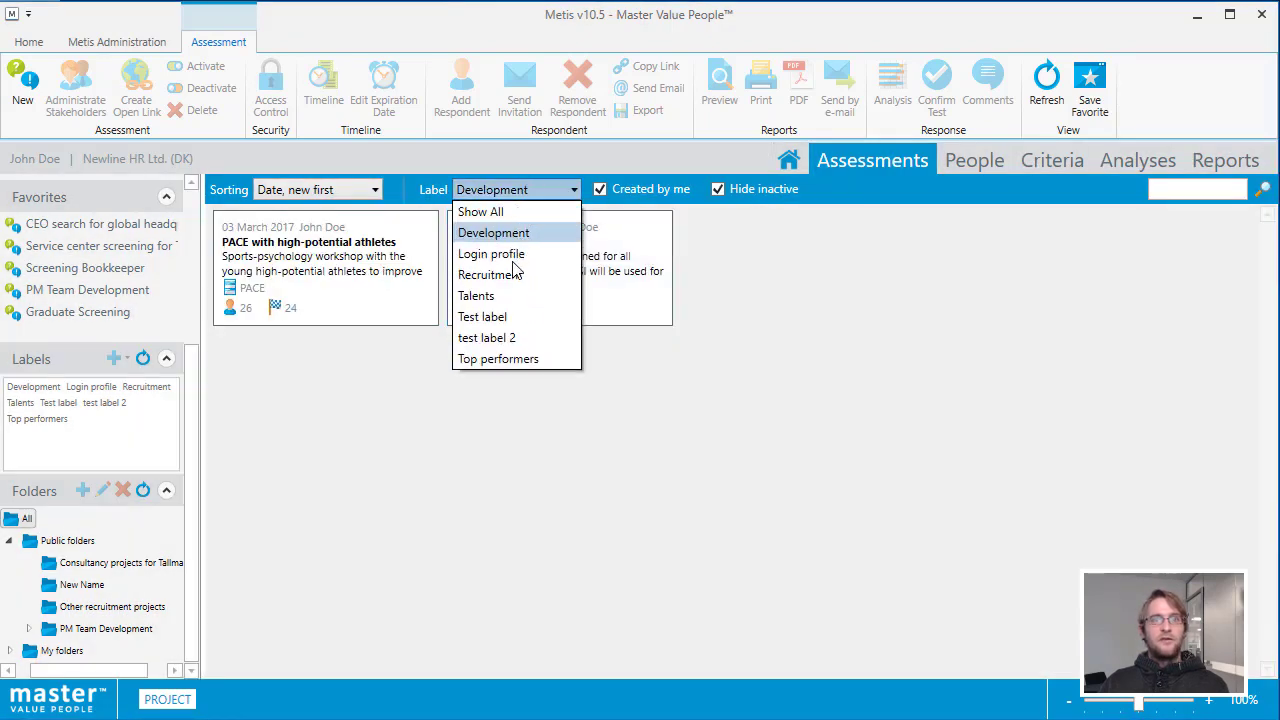
click(495, 274)
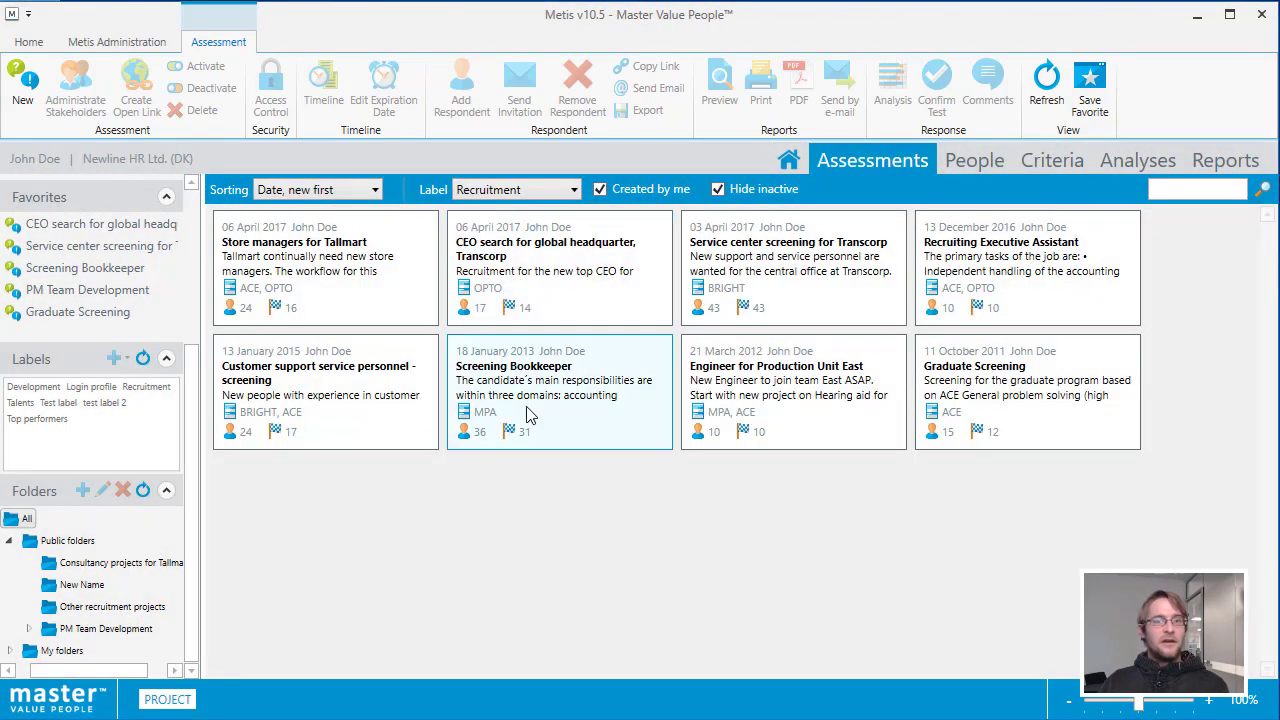